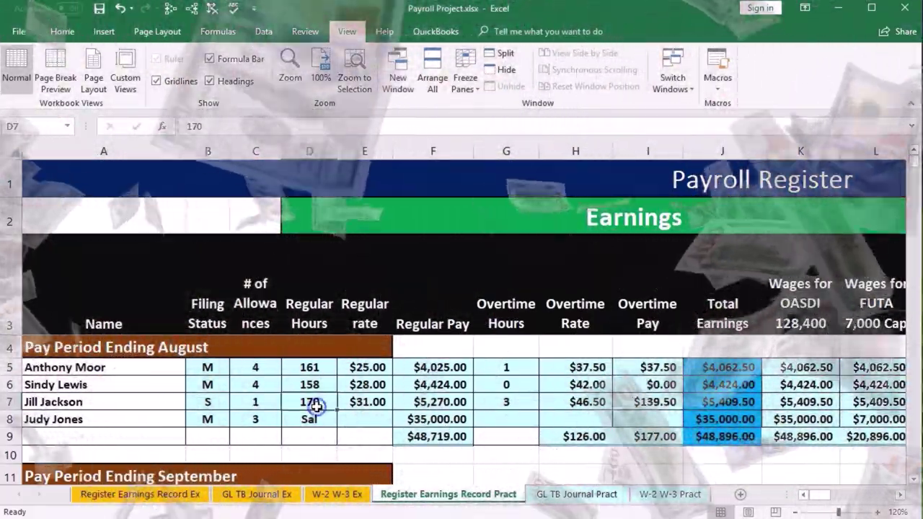
Step: Select the Pay Period Ending August heading in the payroll register and look at the Freeze Panes options
click(316, 406)
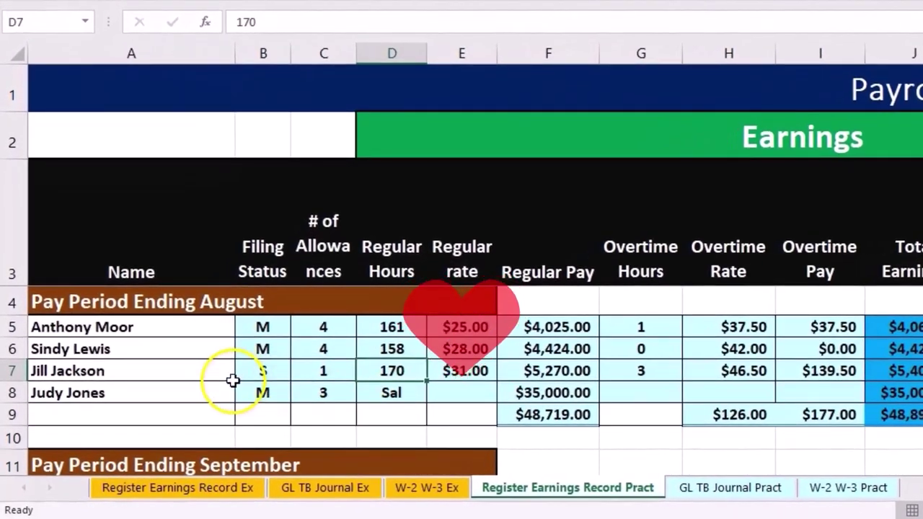
click(135, 302)
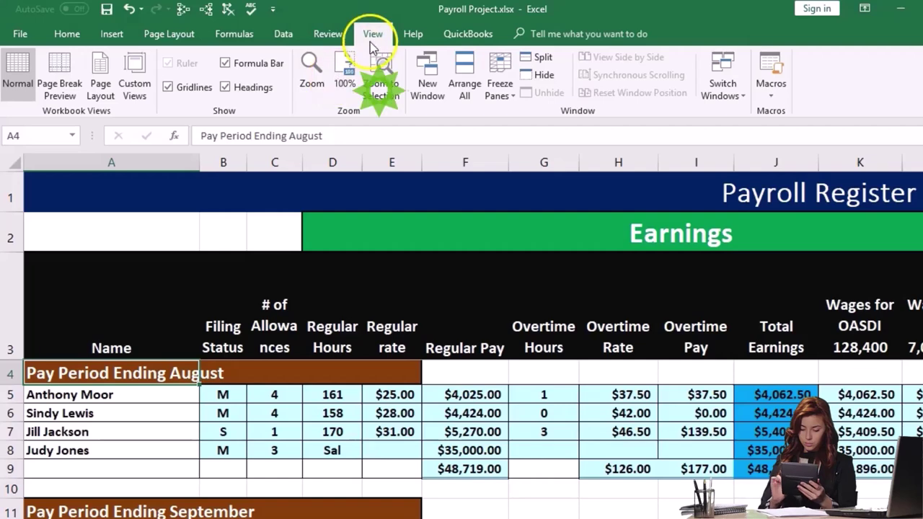
click(496, 92)
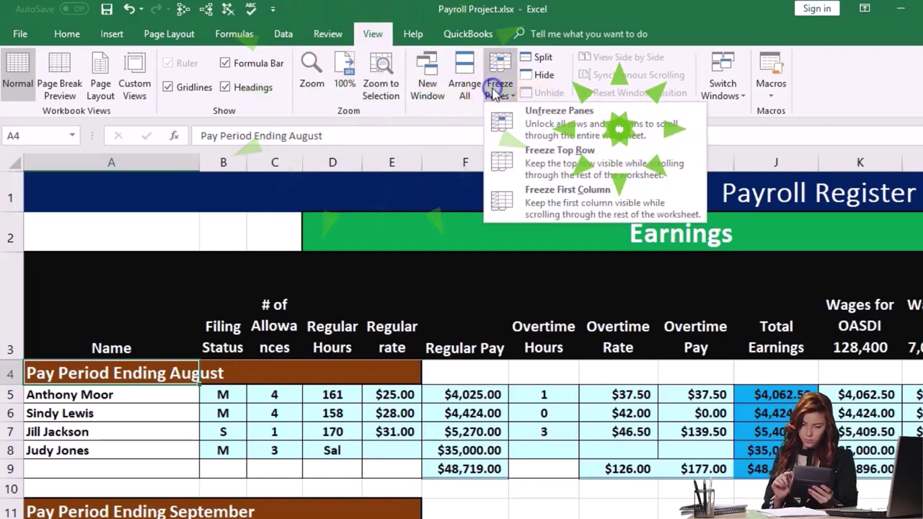
click(496, 92)
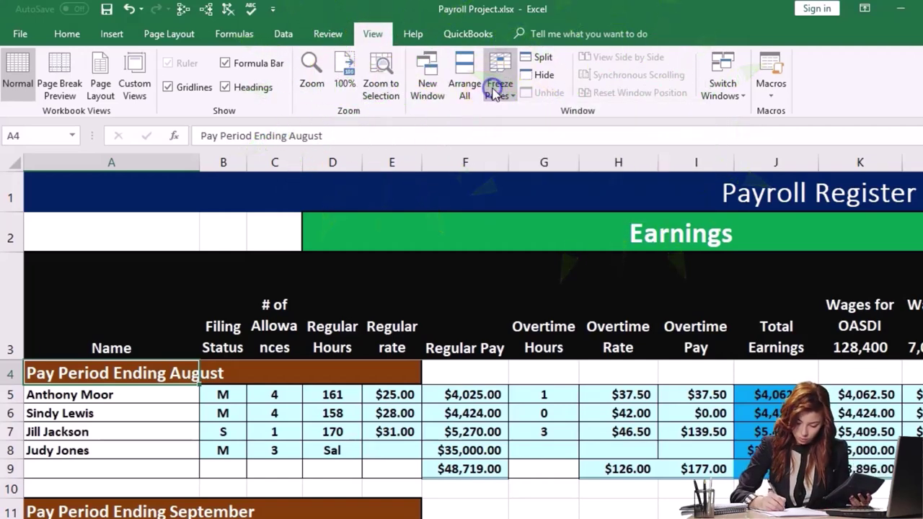
Step: Review the payroll register from the August pay period down to the Q3, Q4 and yearly totals
click(462, 431)
scroll(461, 426, down, 1)
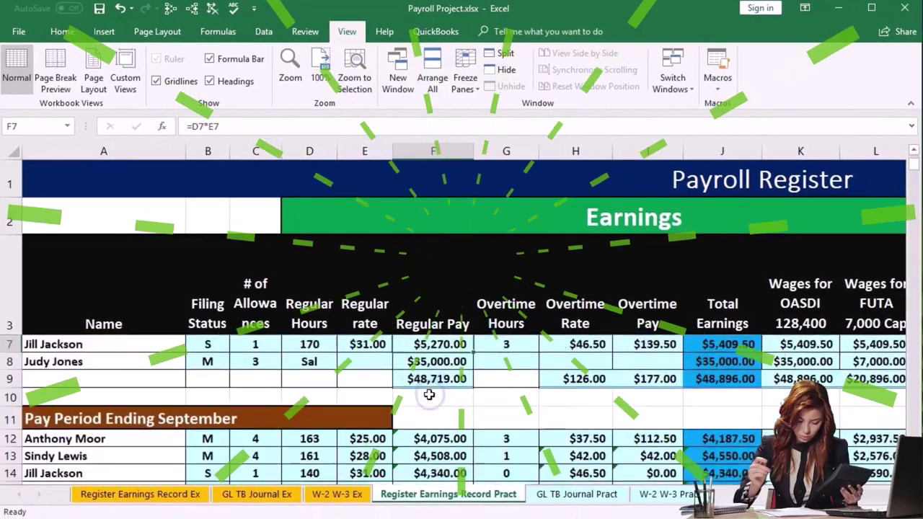
scroll(429, 394, down, 8)
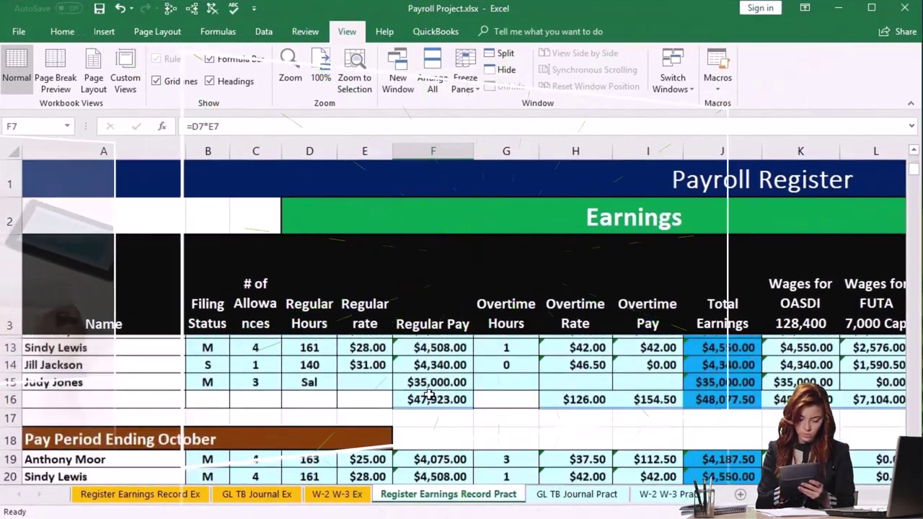
scroll(429, 394, down, 2)
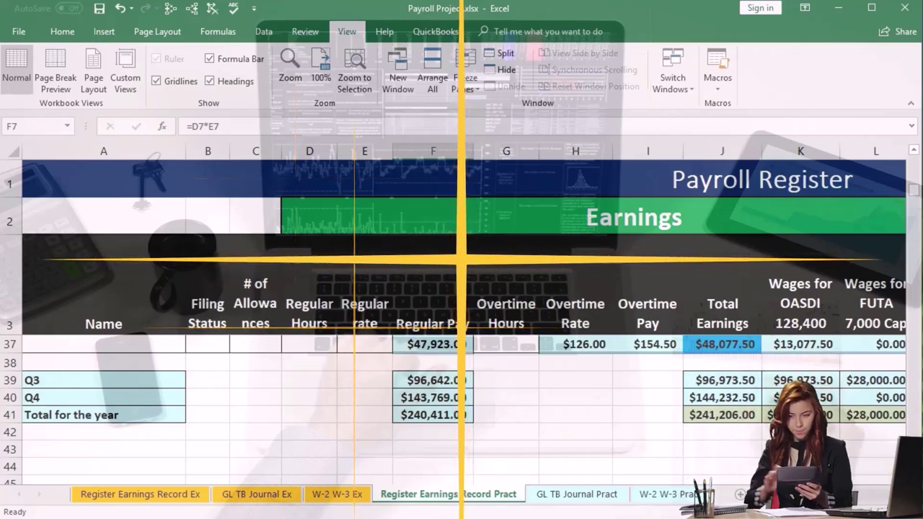
scroll(429, 395, down, 1)
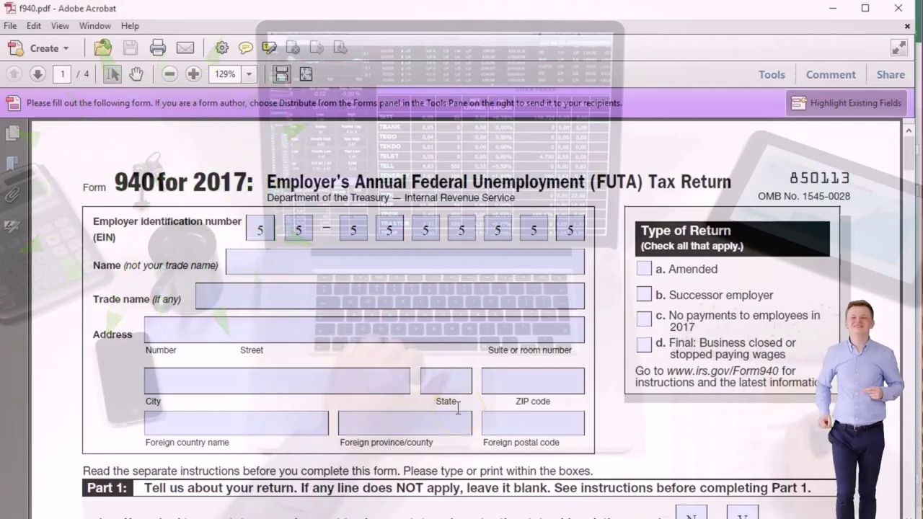
Step: In Acrobat, examine Form 940 for 2017 from the employer details down to total payments to all employees
scroll(457, 408, down, 2)
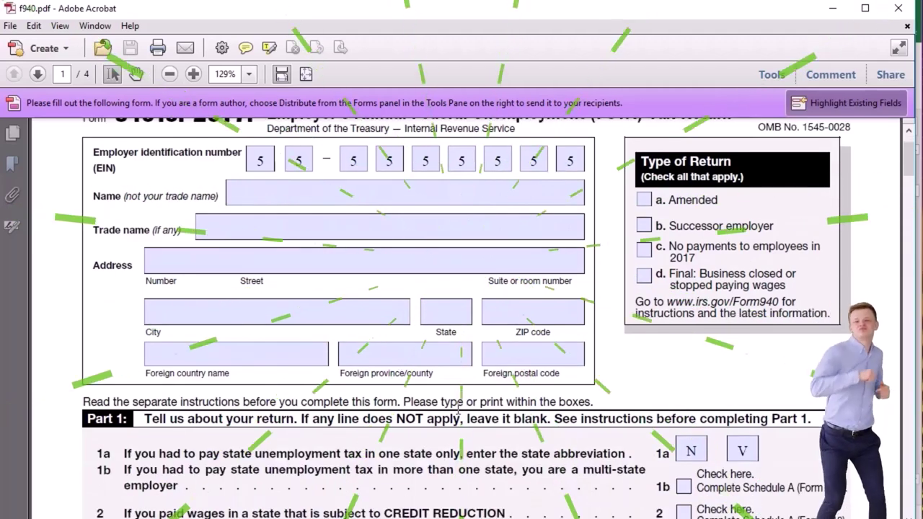
scroll(457, 408, down, 4)
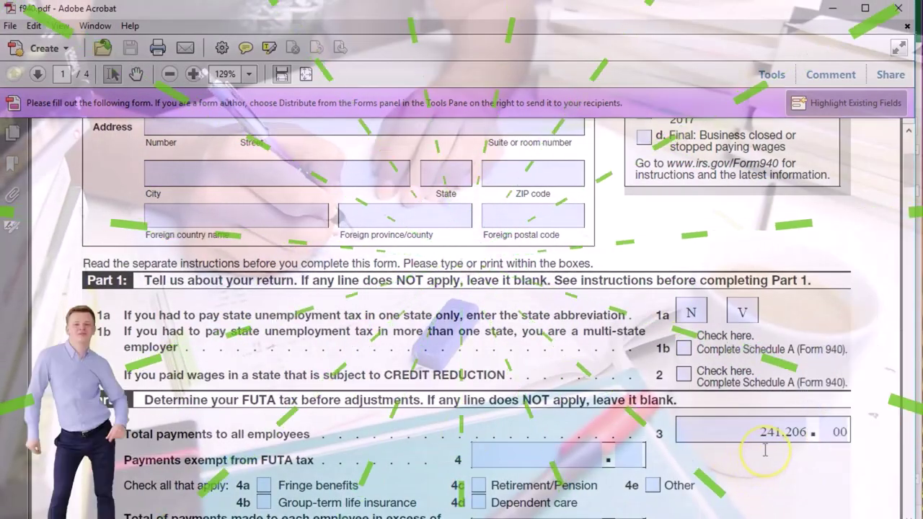
scroll(764, 450, down, 1)
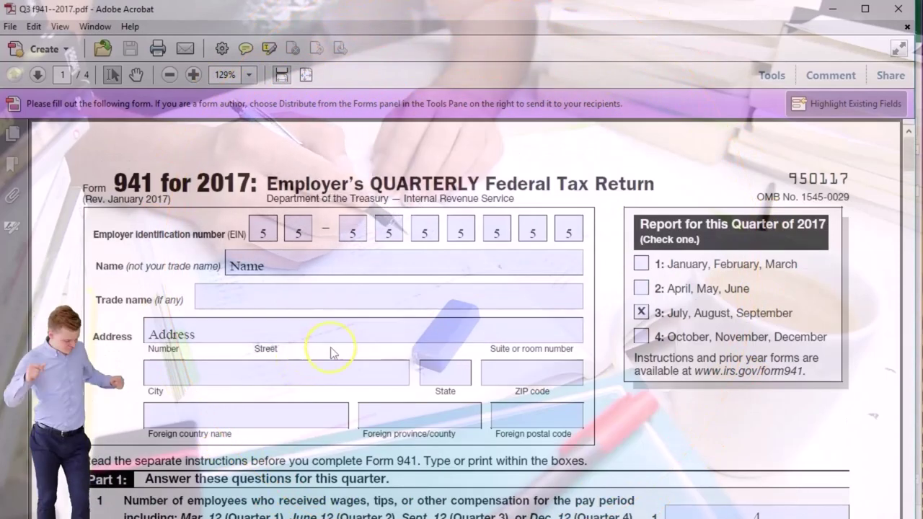
Step: Examine the Q3 Form 941, checking the reported quarter and the Part 1 employee, wage and income tax lines
scroll(325, 359, down, 3)
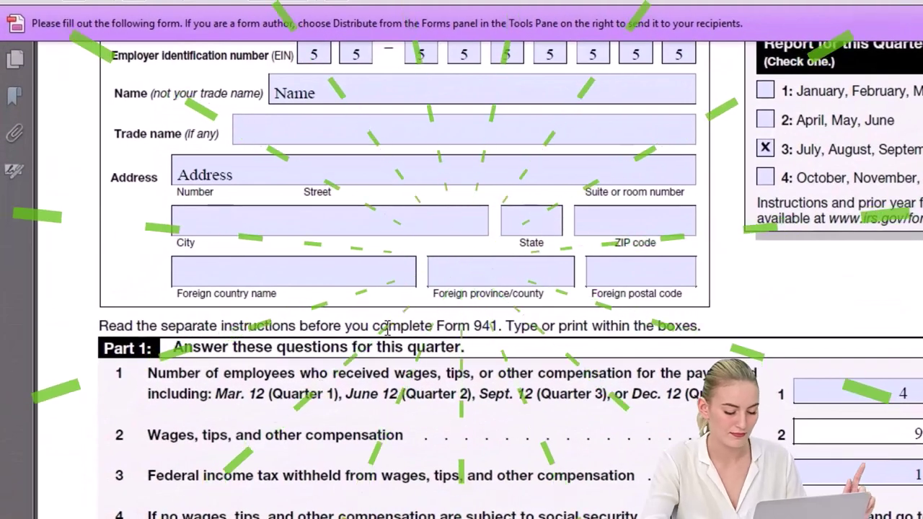
scroll(384, 330, down, 1)
scroll(202, 433, down, 2)
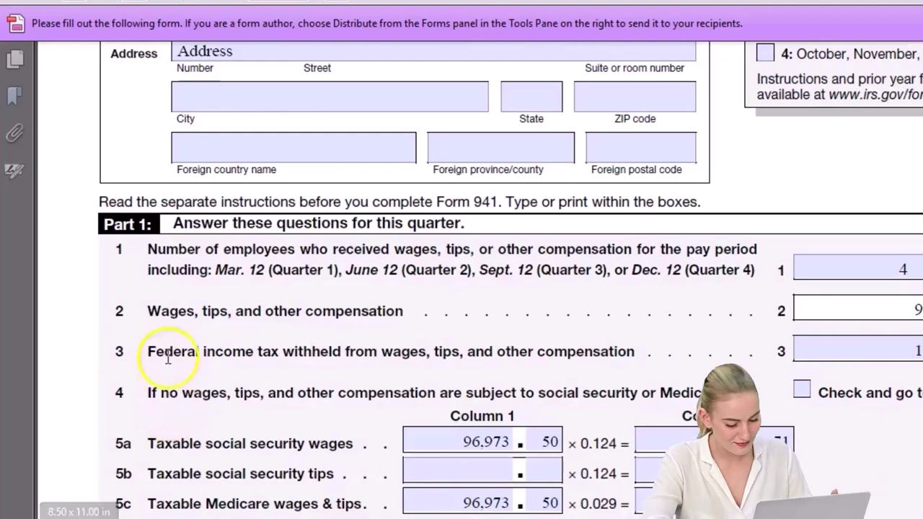
scroll(364, 337, up, 2)
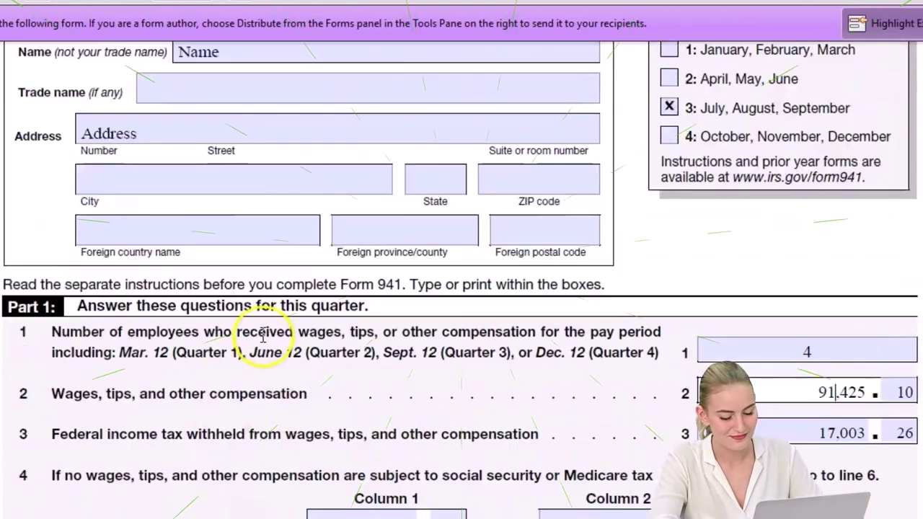
scroll(584, 194, up, 1)
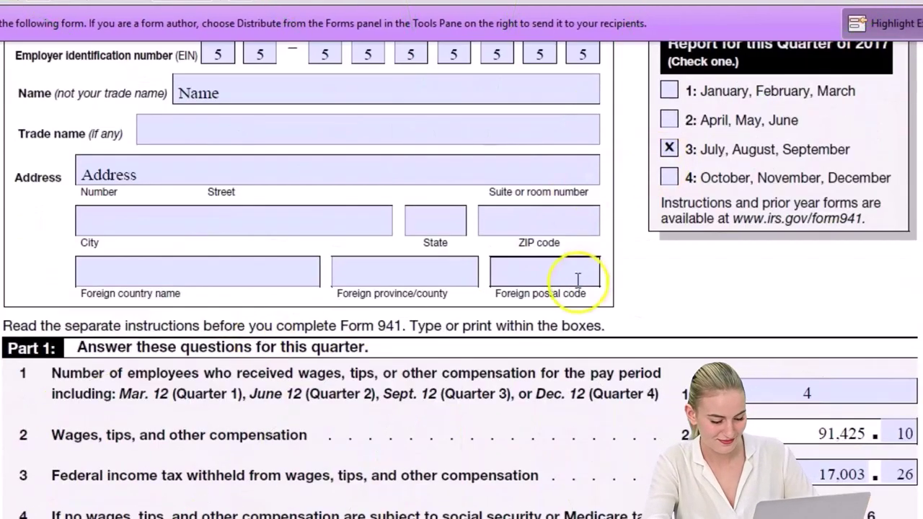
scroll(582, 275, down, 2)
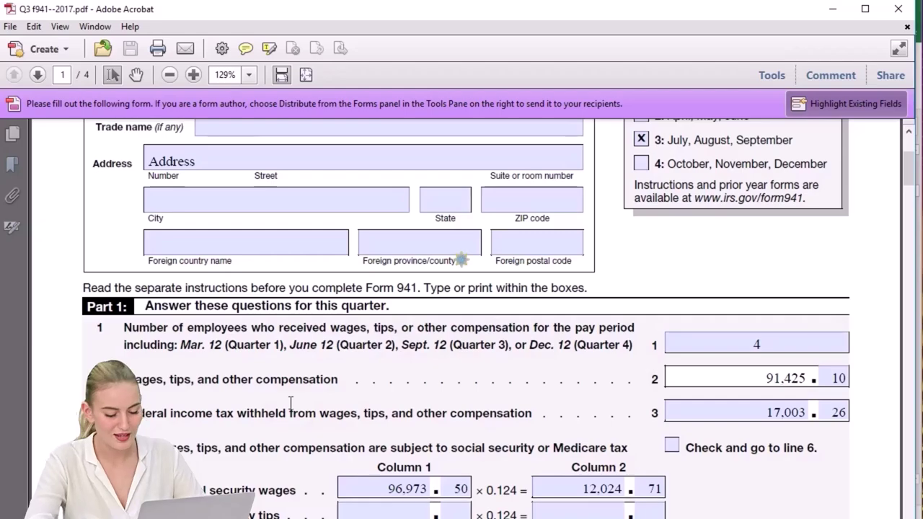
scroll(291, 400, down, 1)
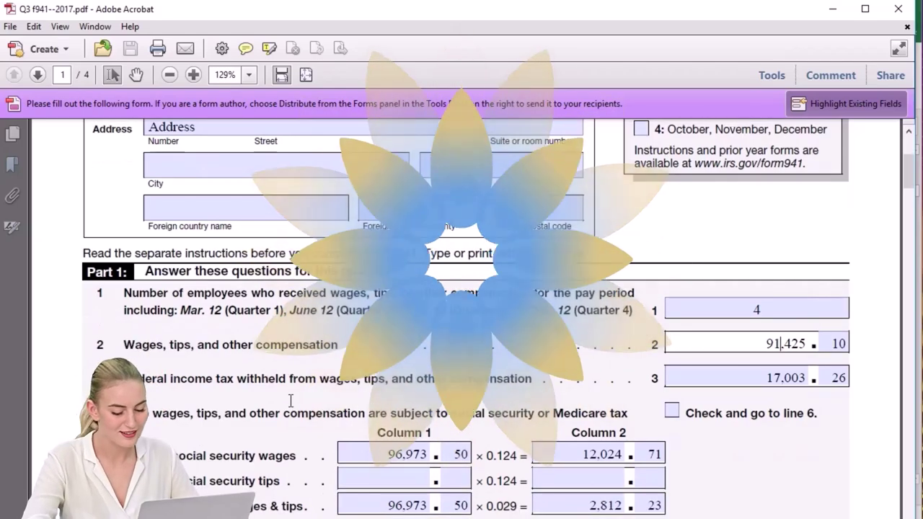
scroll(291, 400, down, 1)
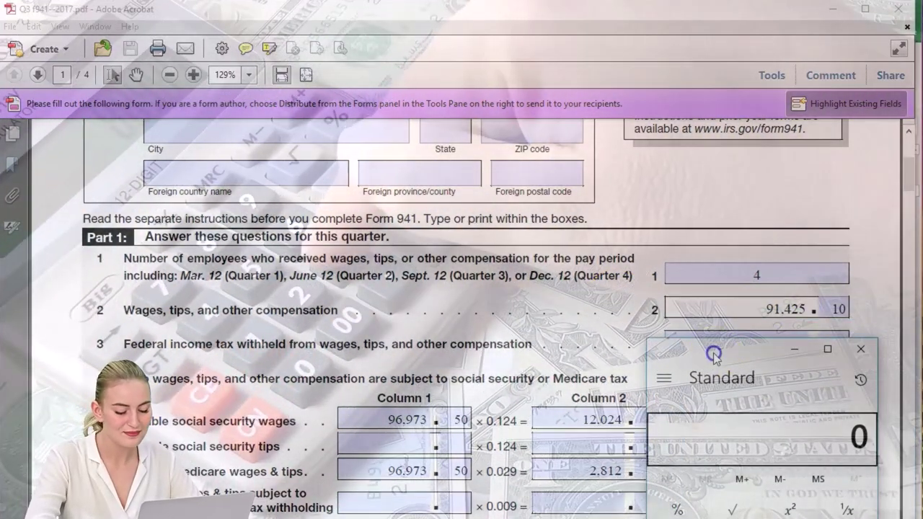
Step: Use Calculator to add 91,424.1 for Q3 wages and the 135,909.90 on line 2 of the Q4 Form 941, and close it
text(91,)
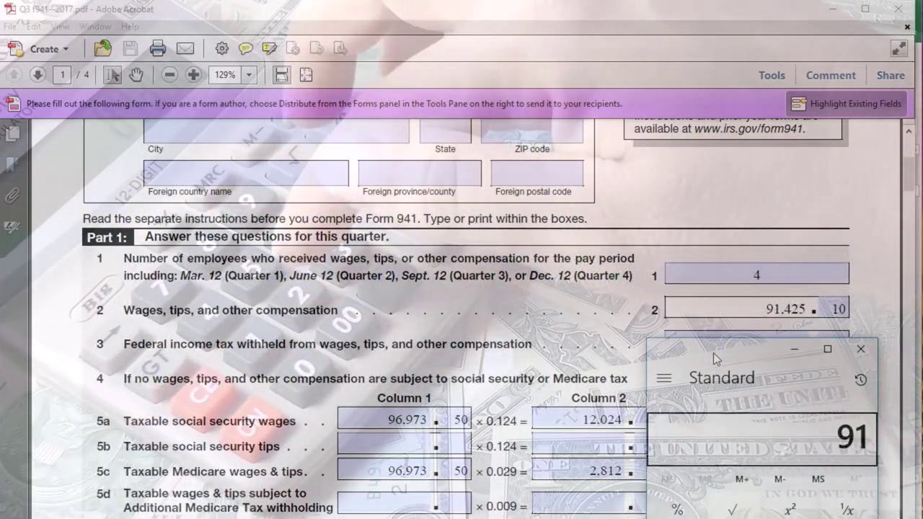
text(424.1)
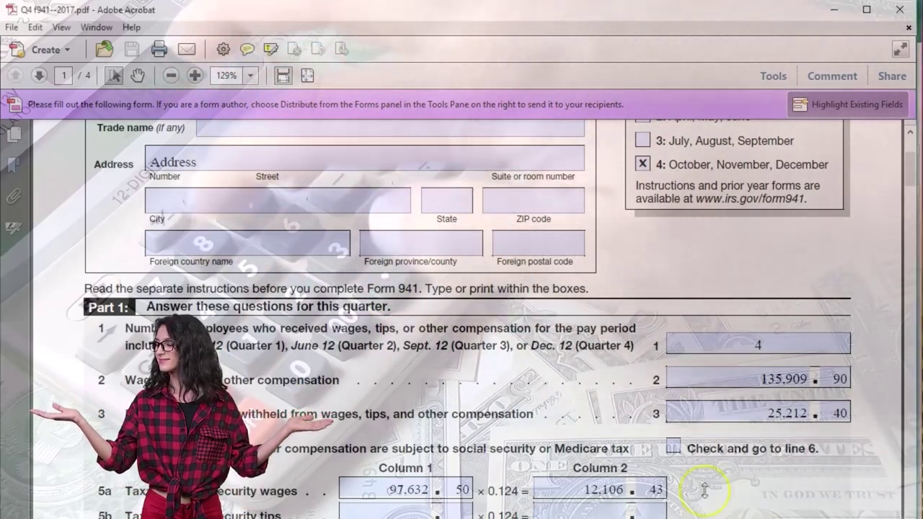
scroll(648, 392, up, 5)
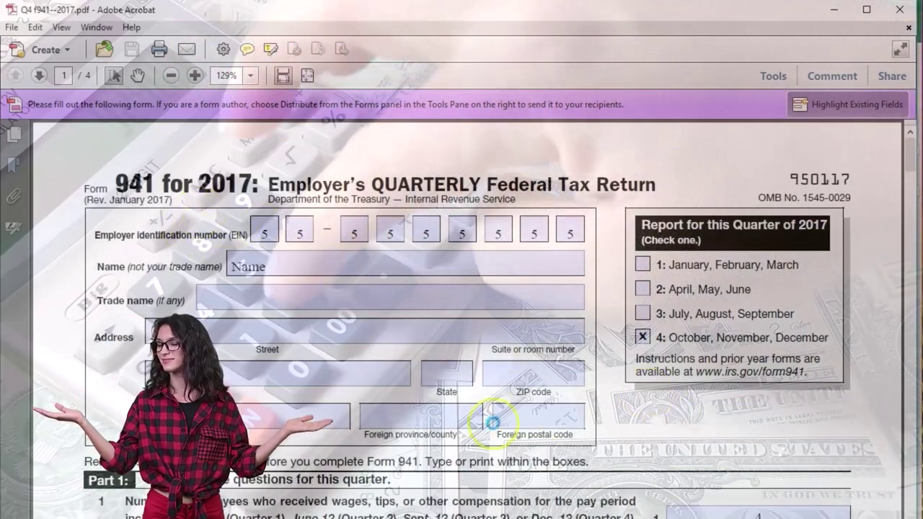
scroll(541, 449, down, 5)
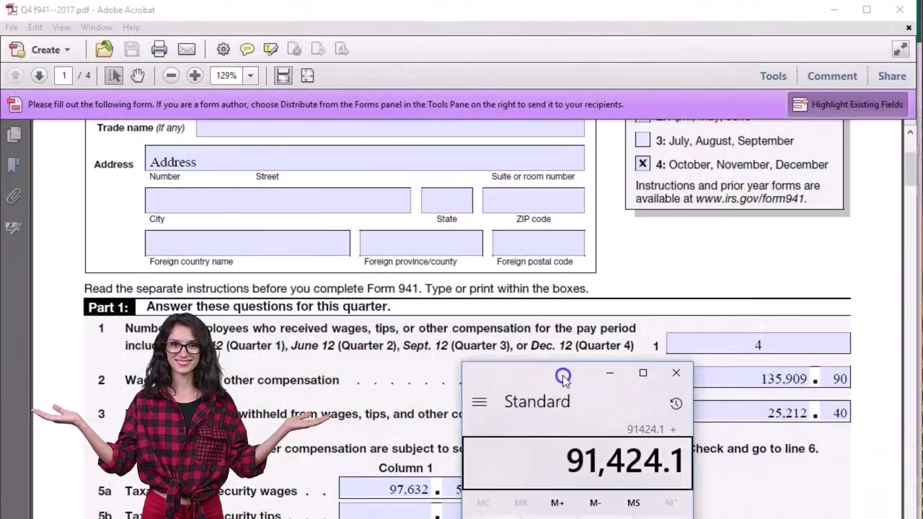
drag(568, 379, 532, 339)
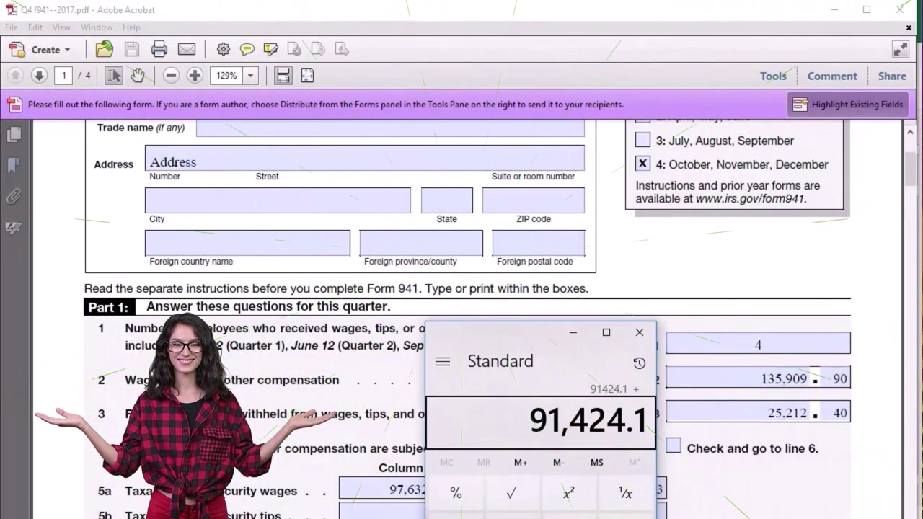
text(13,590)
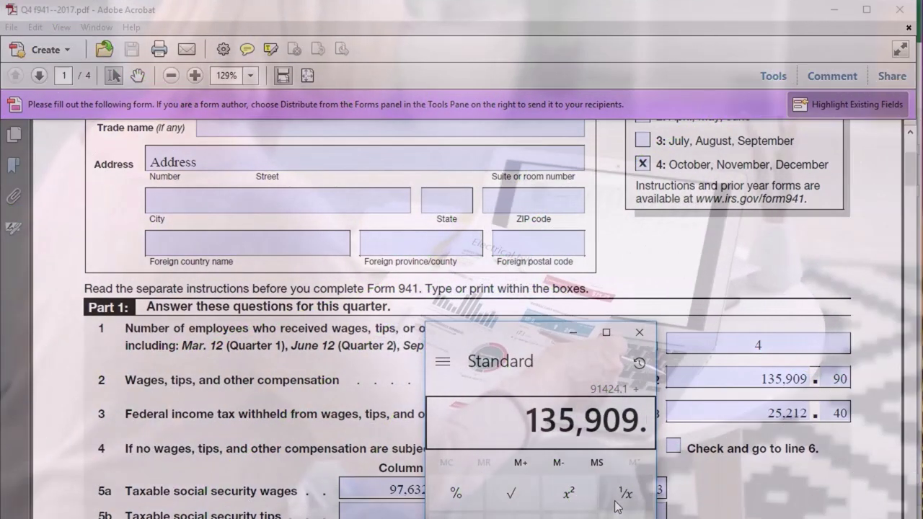
key(Return)
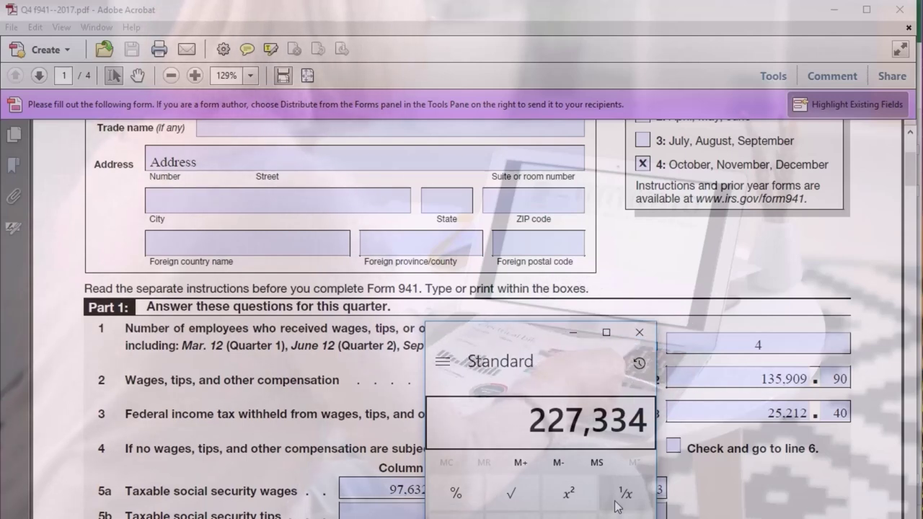
click(596, 436)
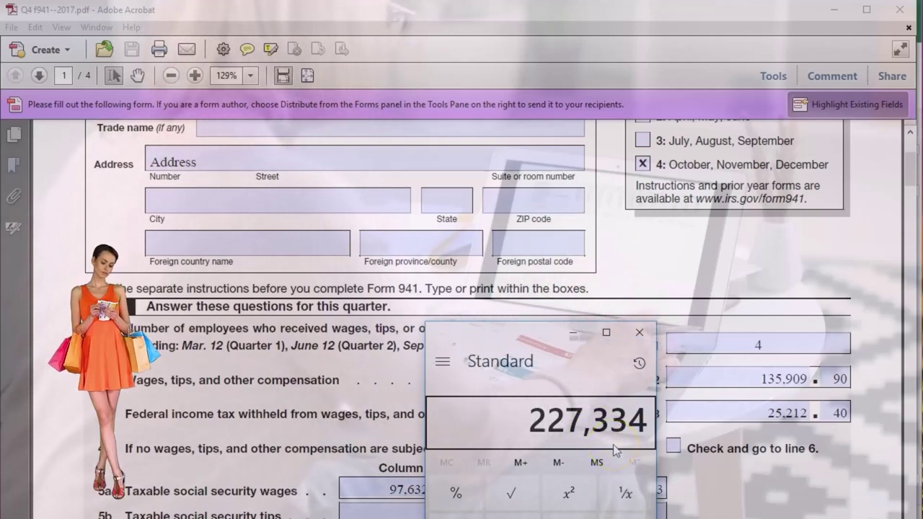
click(639, 333)
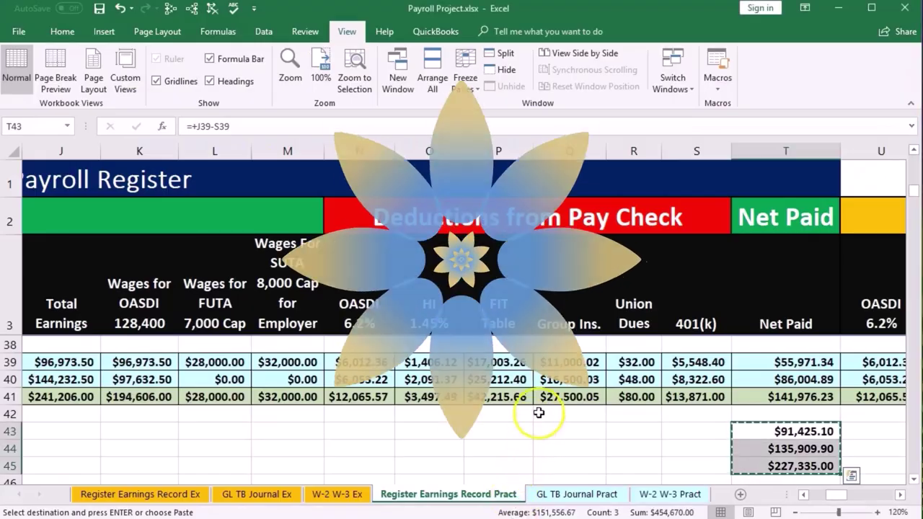
Step: In the Excel payroll register, review the yearly totals in row 41 from Total Earnings across the deductions to the employer's OASDI
click(539, 417)
click(750, 431)
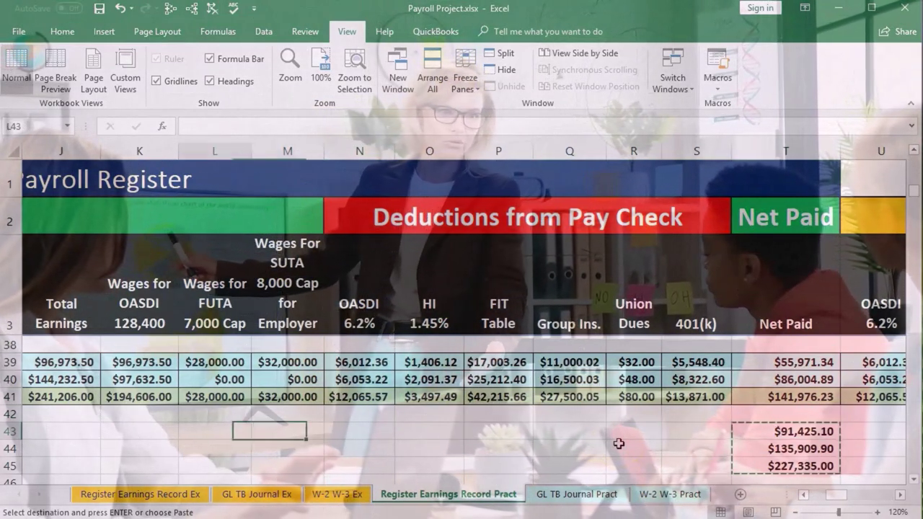
key(Left)
key(Left)
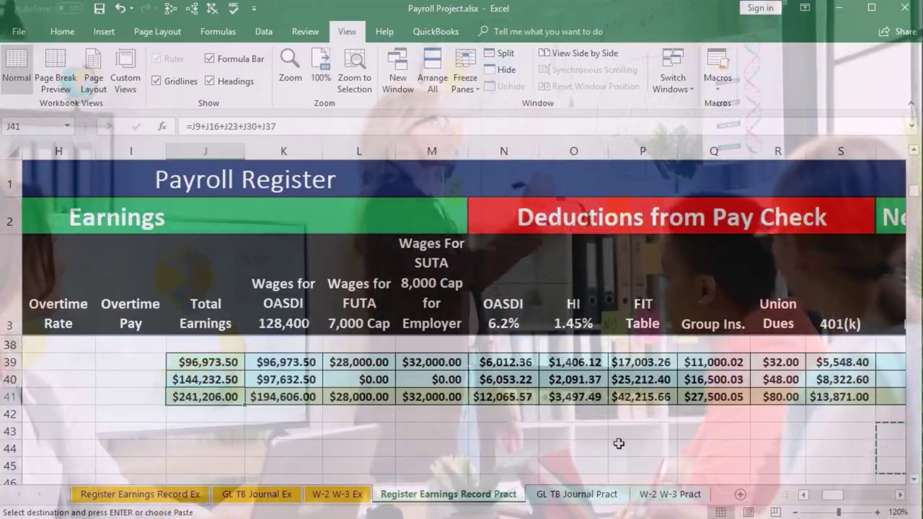
key(Right)
key(Right)
key(Right)
key(Right)
key(Right)
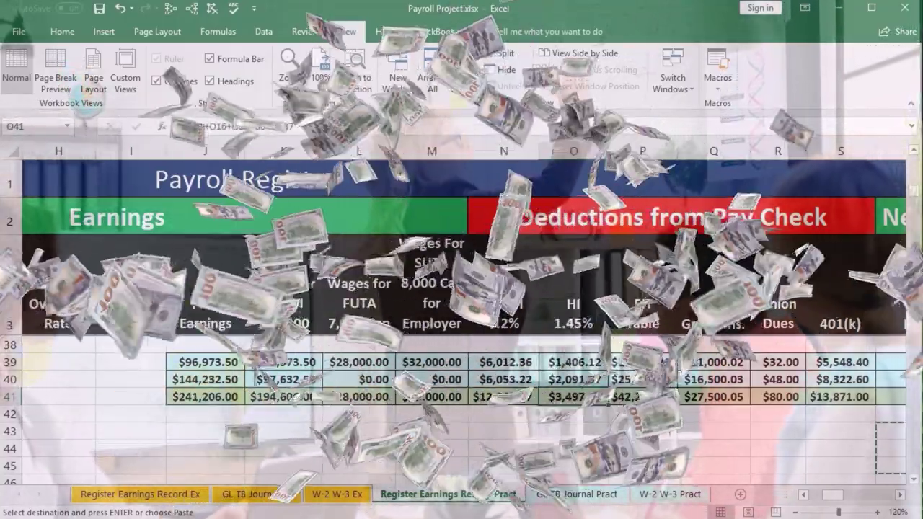
key(Right)
key(Right)
key(Right)
key(Right)
key(Right)
key(Right)
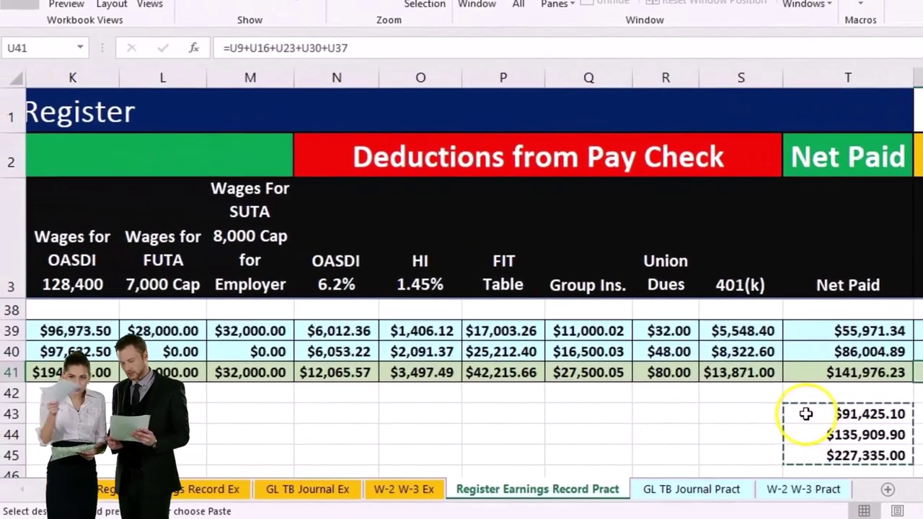
Step: Check the formulas in T44 and T45 below Net Paid, and switch to the top of Form 940 in Acrobat
double_click(606, 409)
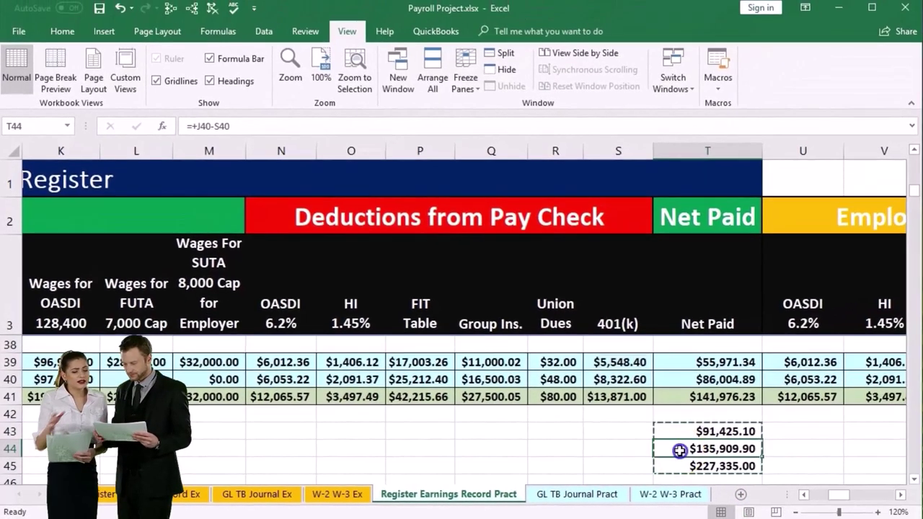
double_click(815, 434)
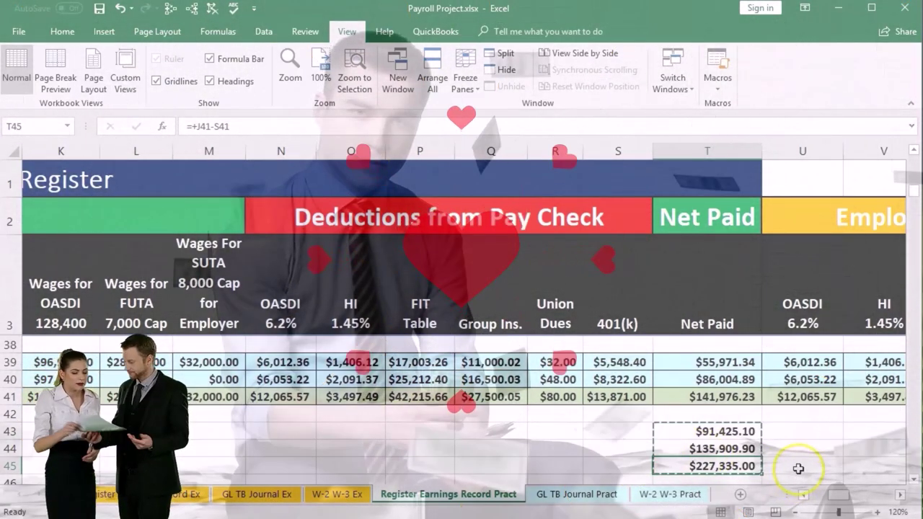
click(620, 397)
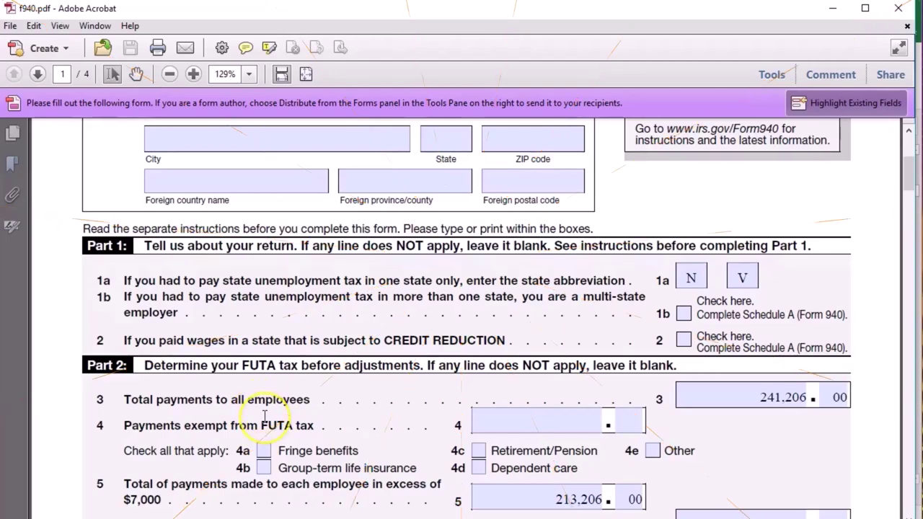
scroll(264, 416, up, 5)
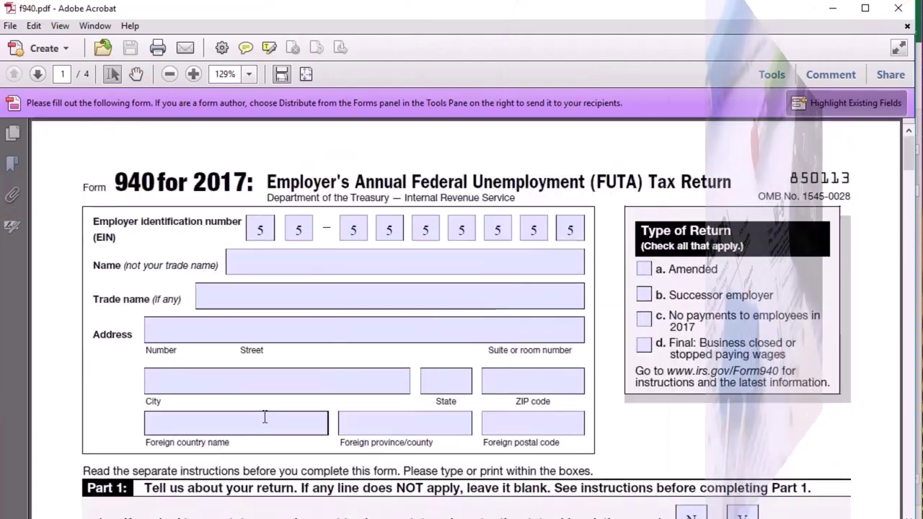
Step: Look over Form 940 and return to the Q3 Form 941 to check the federal income tax withheld on line 3
scroll(264, 416, down, 3)
scroll(527, 414, down, 3)
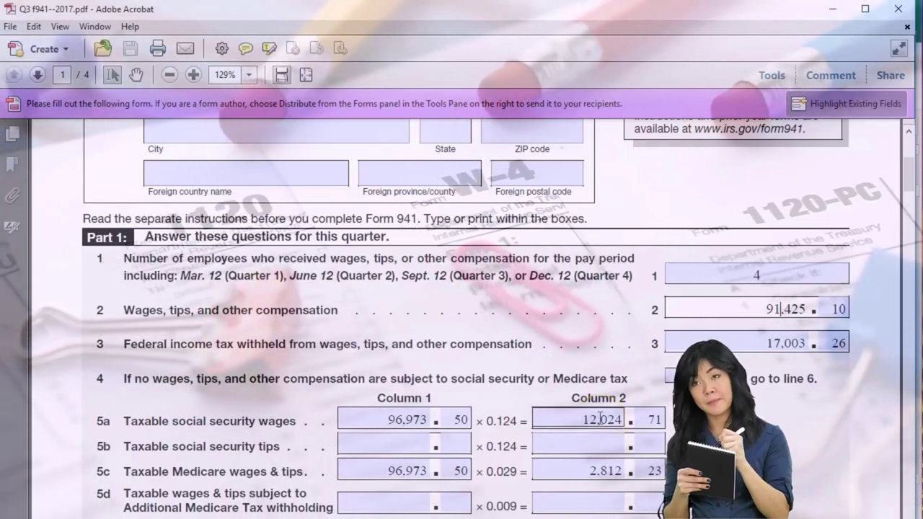
scroll(603, 417, down, 1)
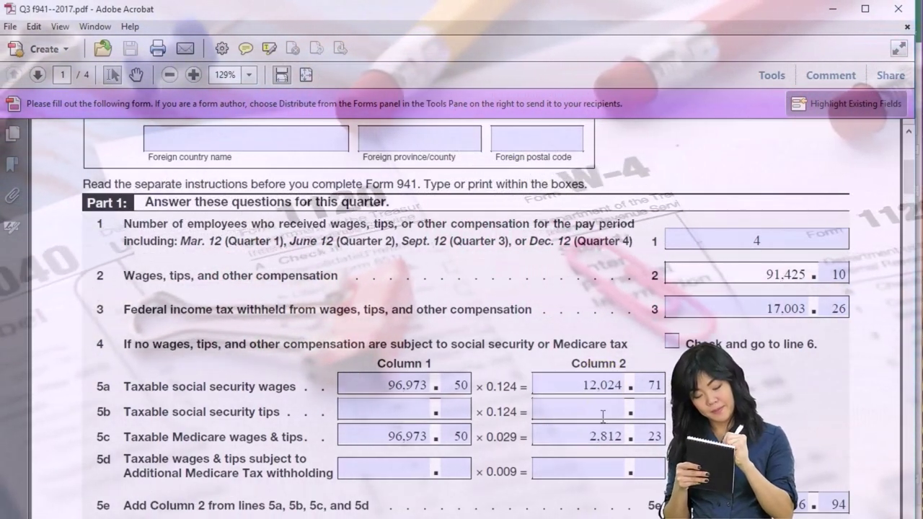
click(726, 310)
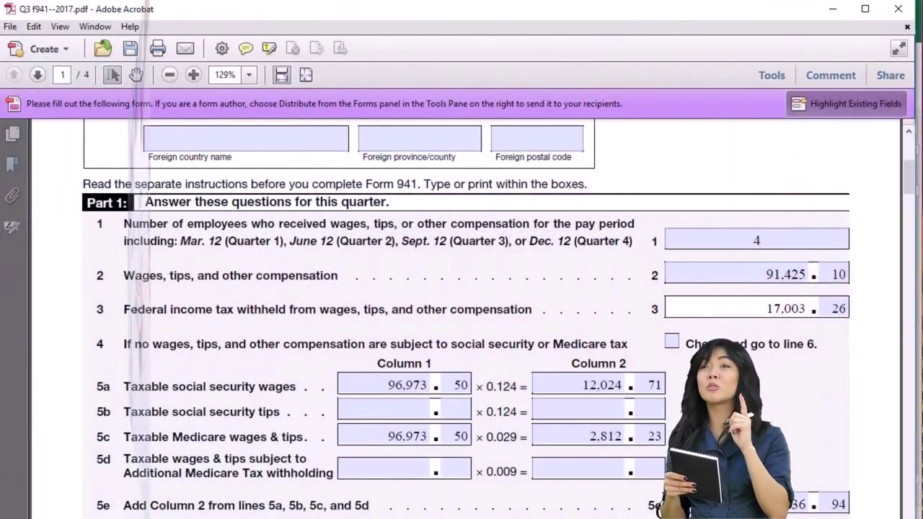
Step: Use Calculator to add the line 3 federal income tax from the Q3 and Q4 Forms 941, 17,003.26 and 25,212.40, and move it aside
drag(920, 224, 473, 227)
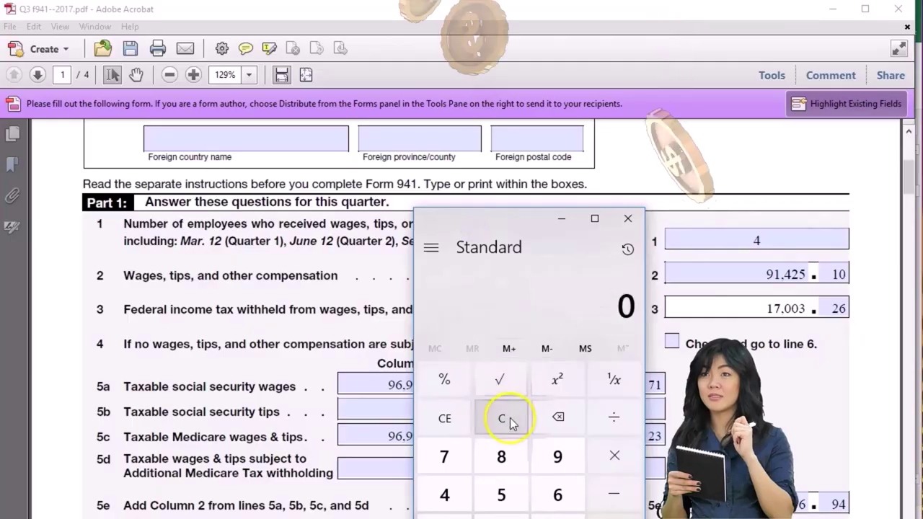
text(17003.)
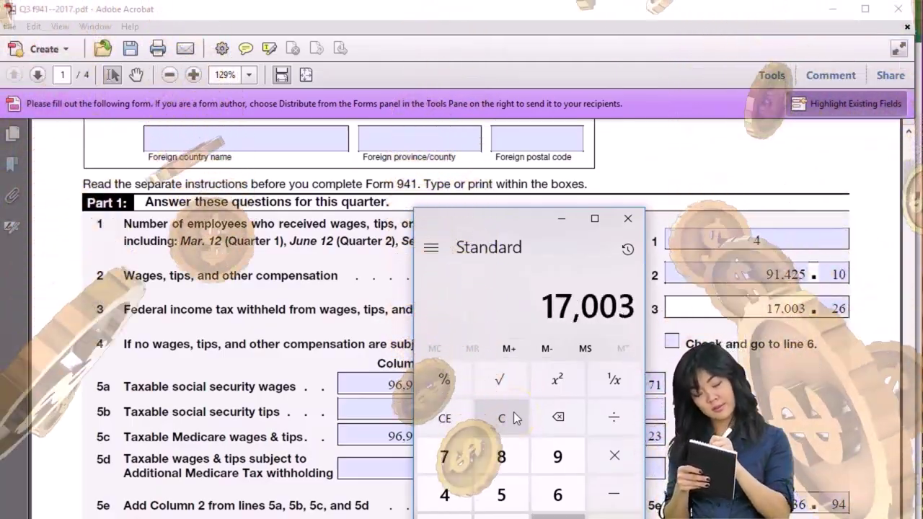
text(26 +)
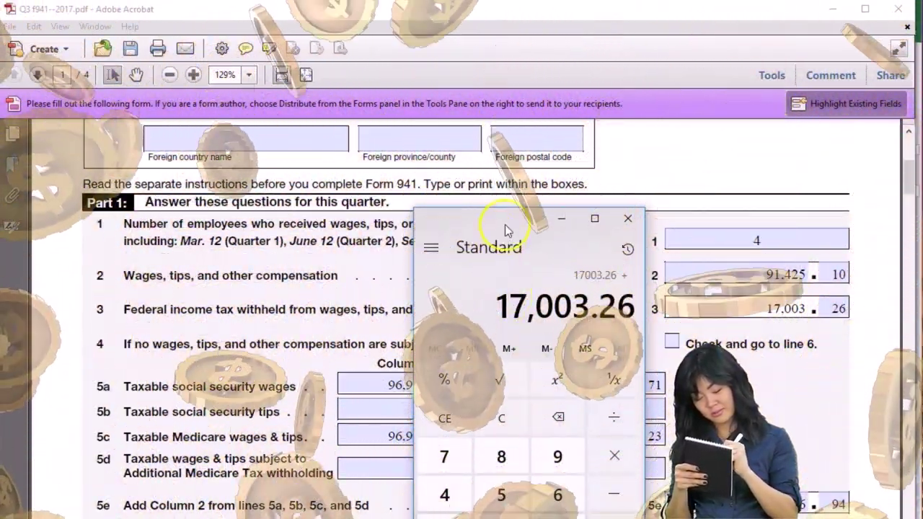
click(561, 218)
scroll(692, 288, up, 4)
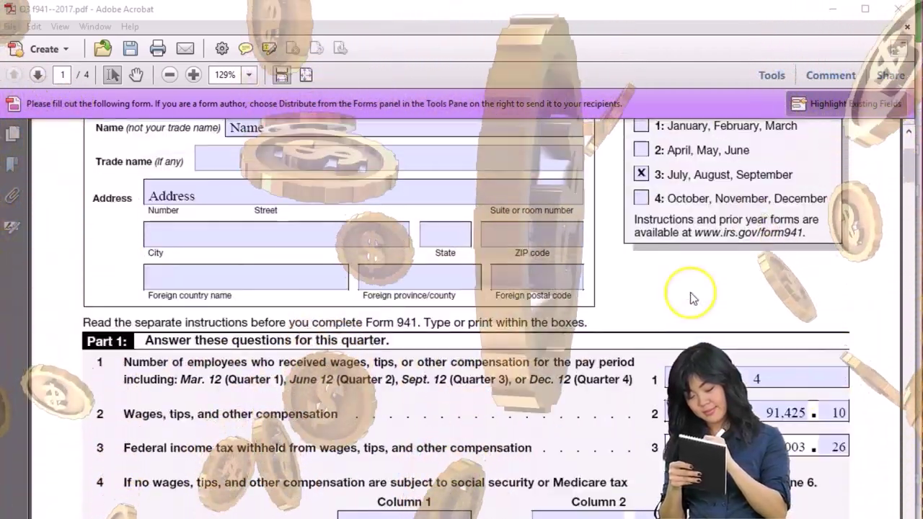
scroll(638, 185, up, 3)
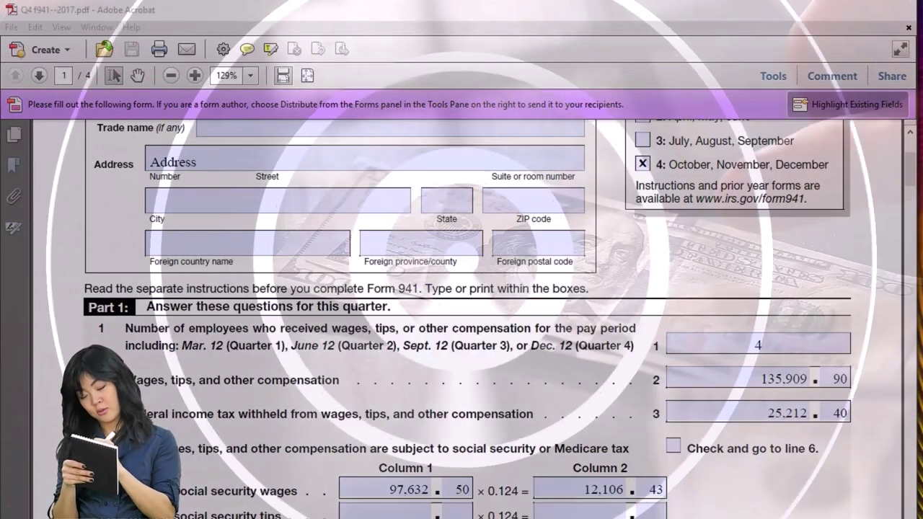
scroll(552, 387, up, 5)
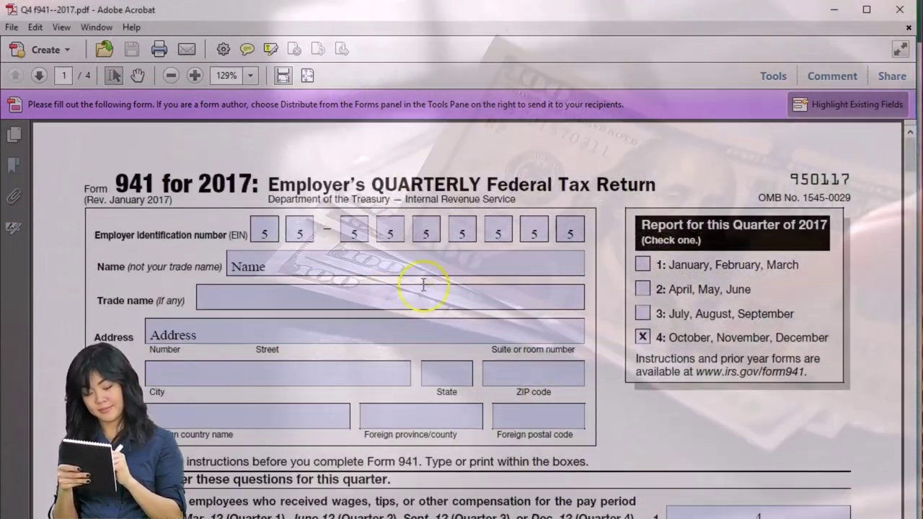
scroll(914, 268, down, 6)
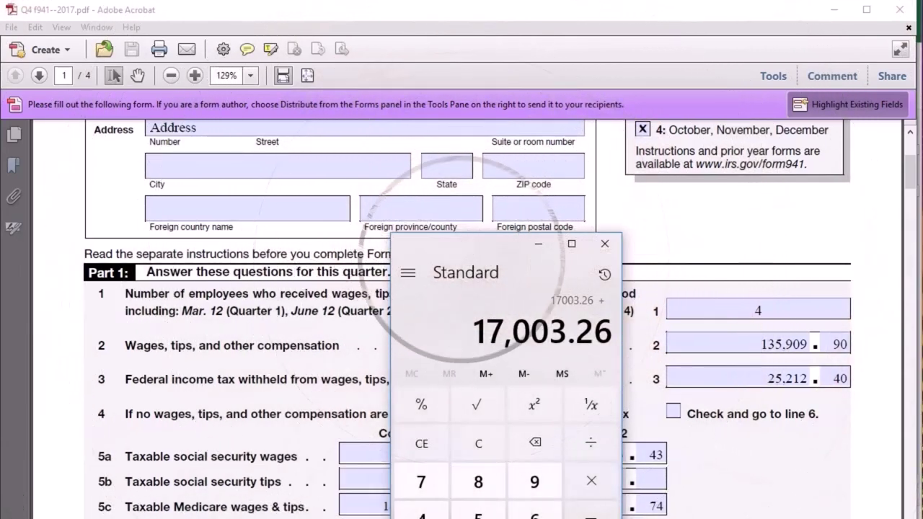
text(12.40)
key(Return)
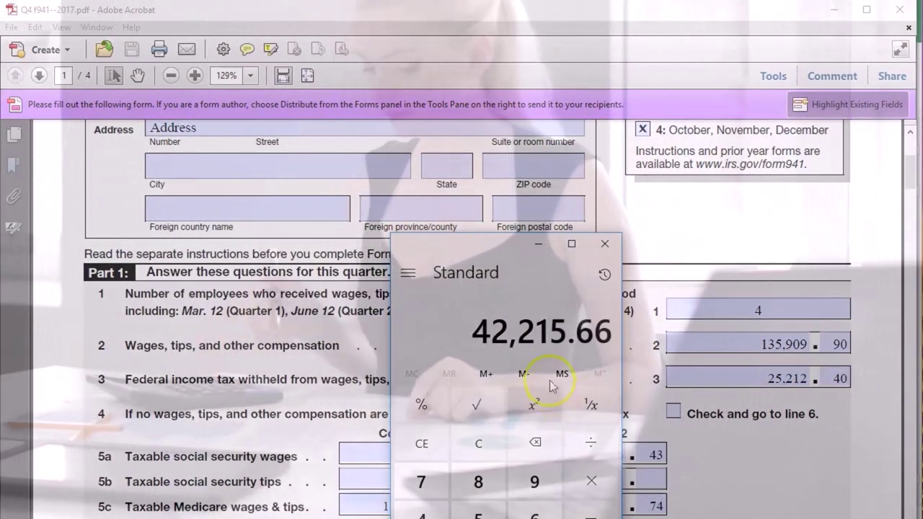
drag(488, 256, 922, 227)
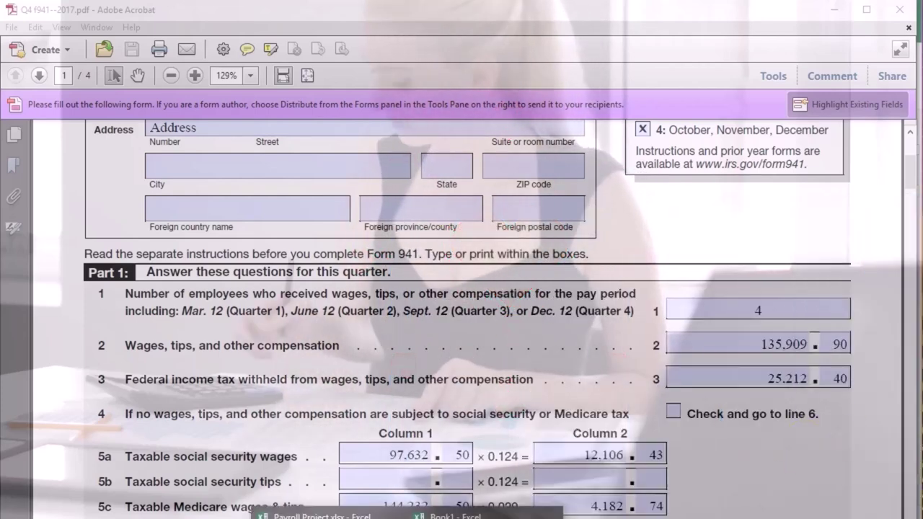
Step: In Excel, check the yearly FIT total in P41 of the register against federal income tax withheld on the W-2 W-3 Pract sheet's W-3
click(461, 352)
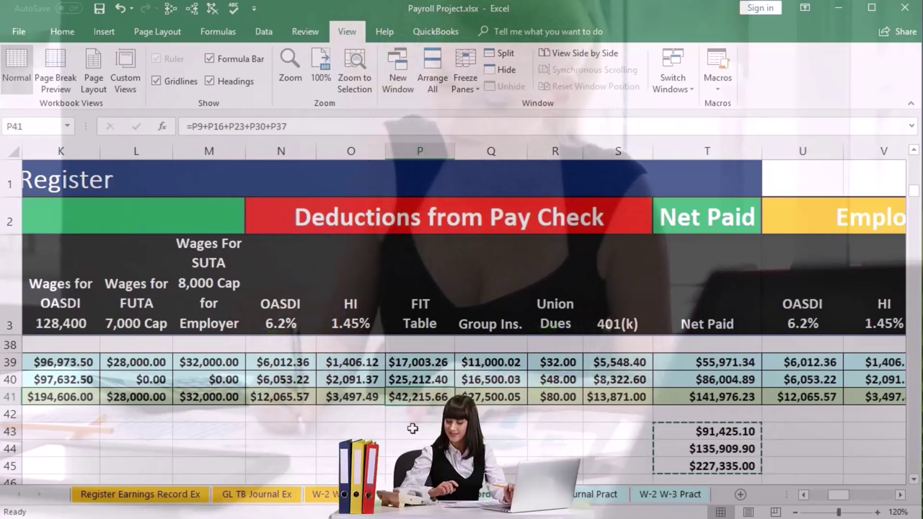
click(661, 496)
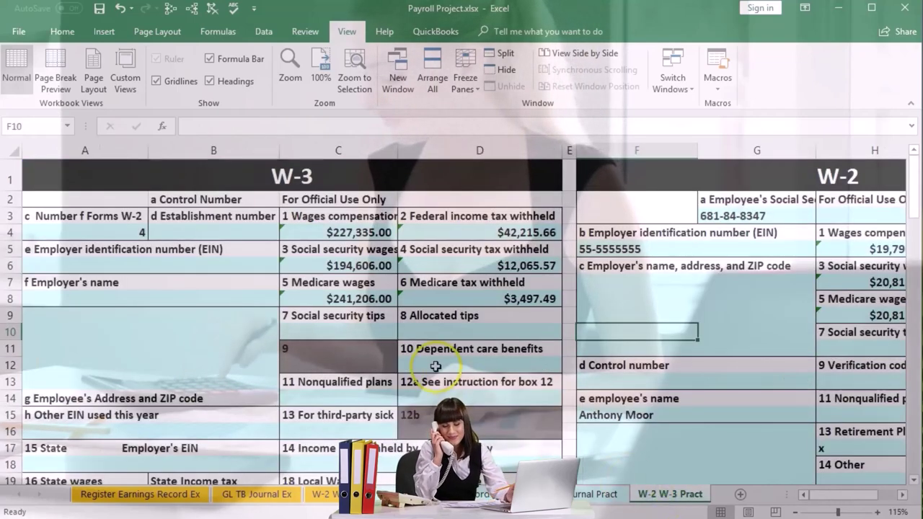
click(475, 232)
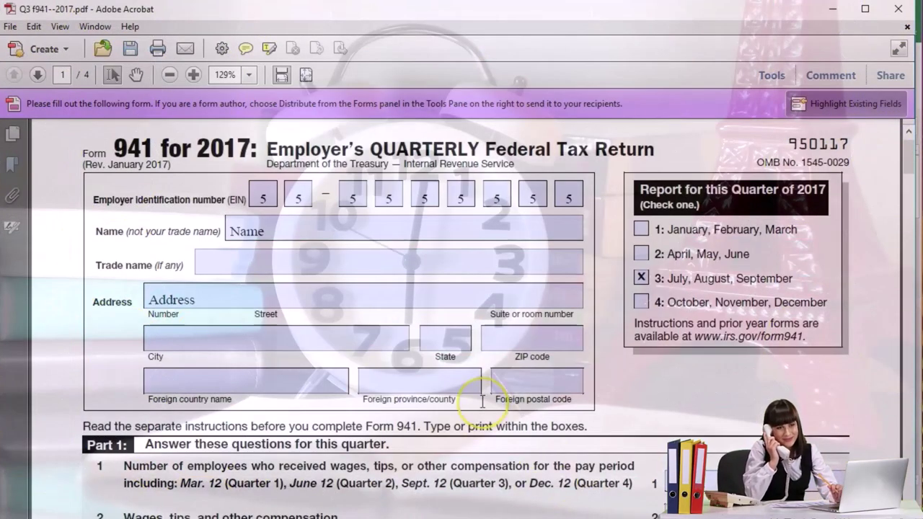
Step: Examine the Q3 Form 941 in Acrobat, checking the reported quarter and the line 5a taxable social security wages and tax
scroll(483, 401, down, 4)
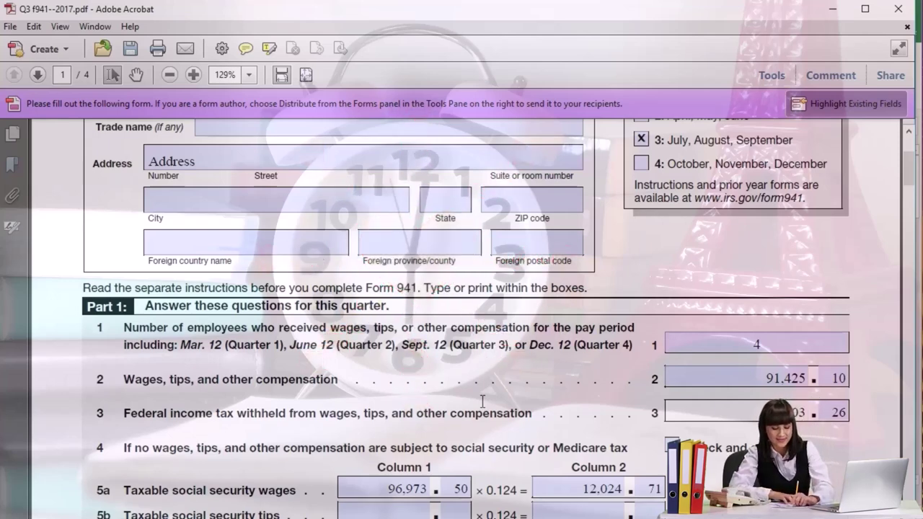
scroll(482, 402, down, 3)
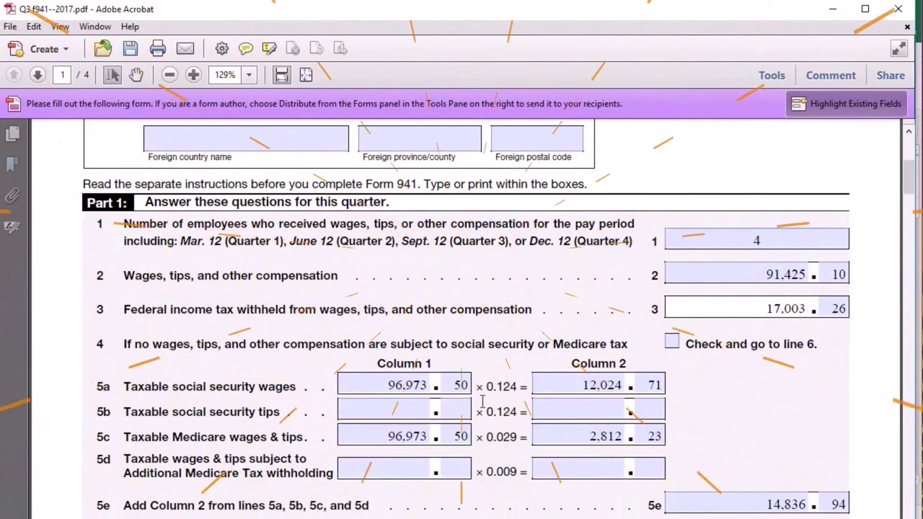
scroll(483, 401, down, 1)
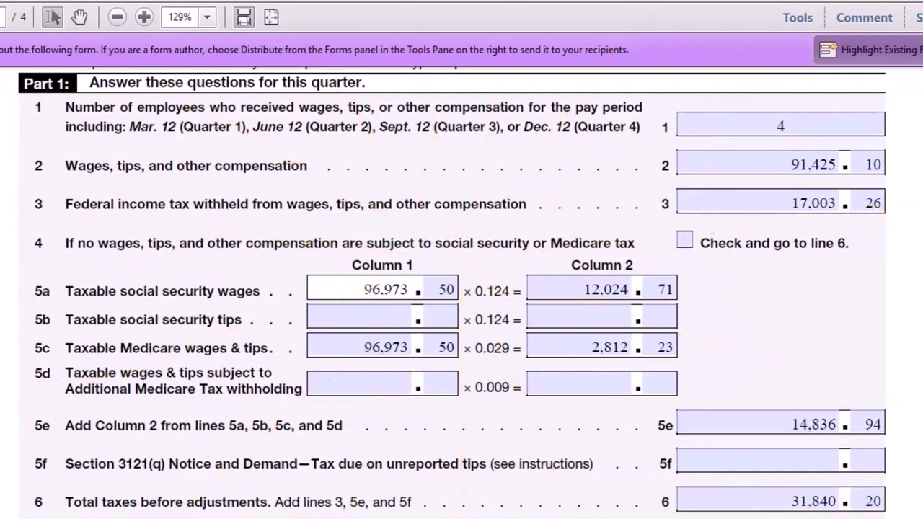
drag(587, 268, 439, 328)
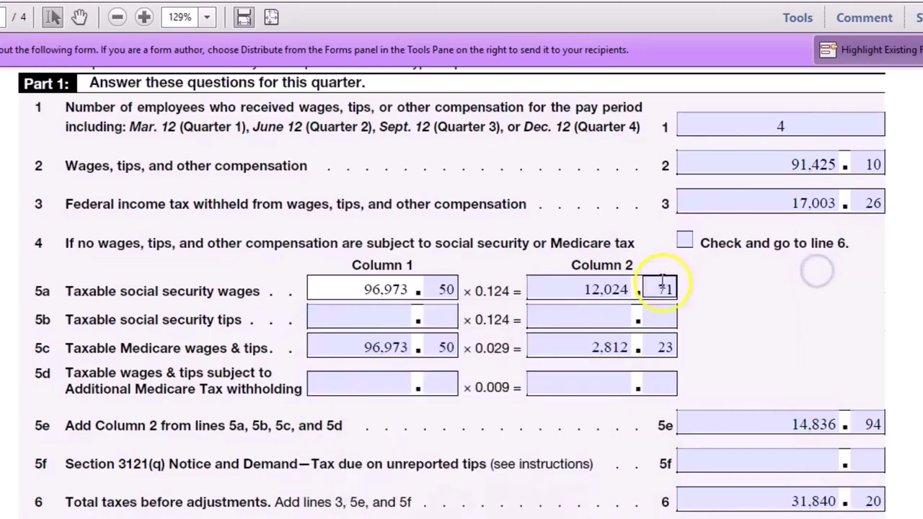
scroll(657, 285, up, 5)
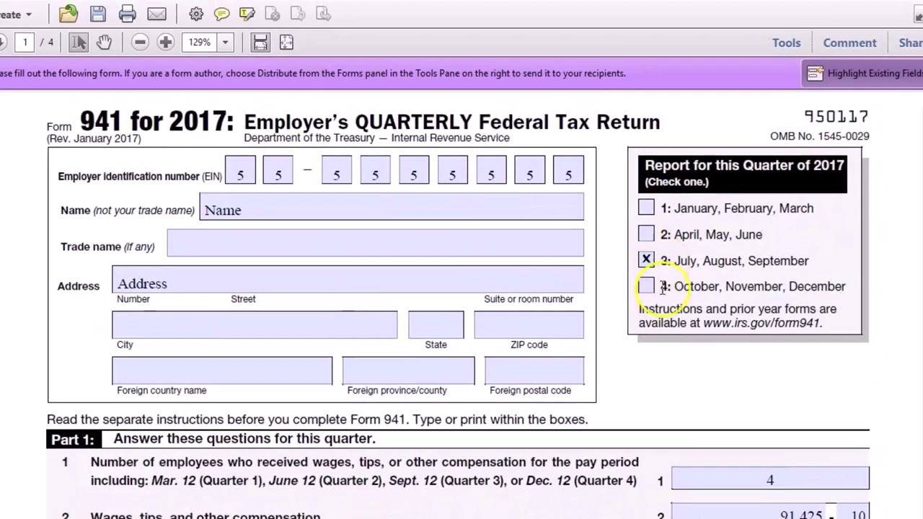
scroll(633, 373, down, 2)
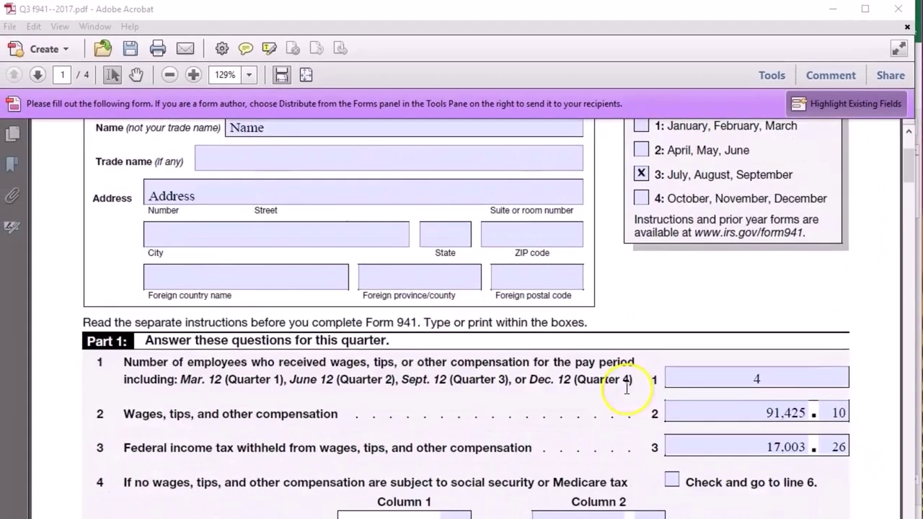
scroll(626, 388, down, 8)
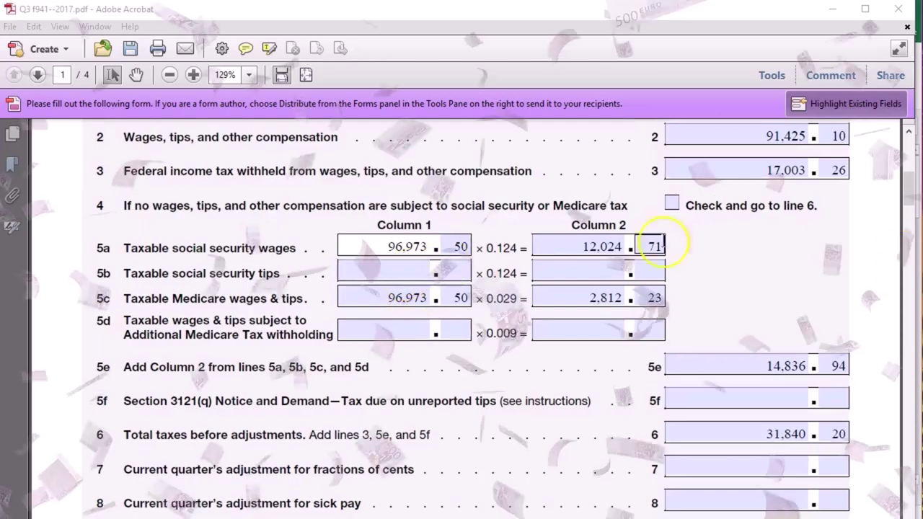
Step: Use Calculator to add the line 5a social security wages from the Q3 and Q4 Forms 941, 96,973.5 and 97,632.5, and minimize it
key(alt+Tab)
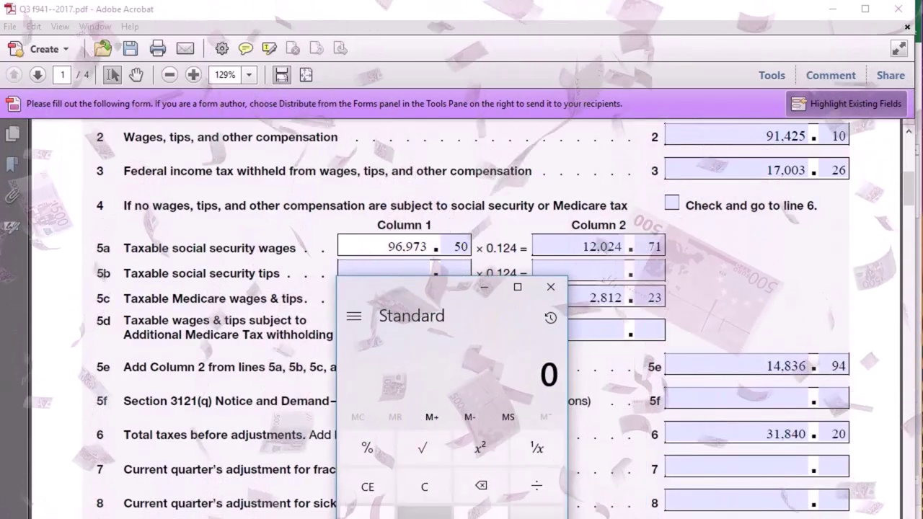
text(9)
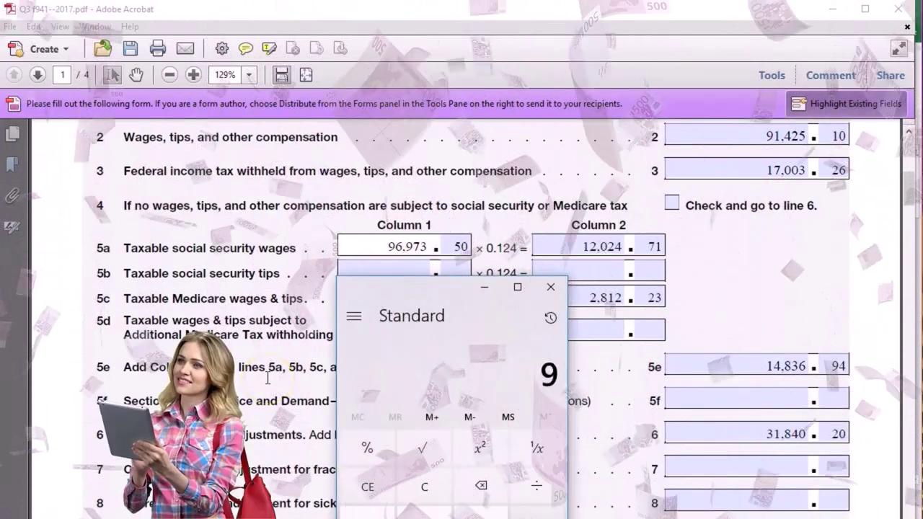
text(6,9)
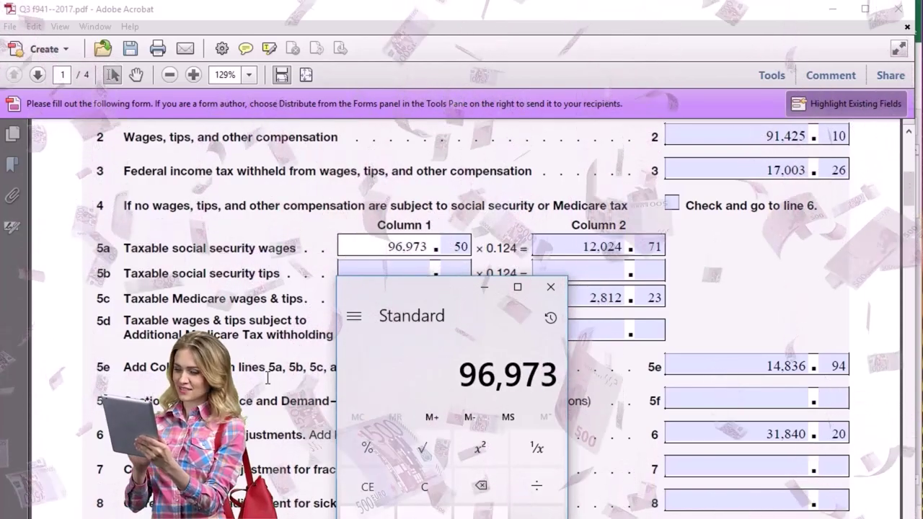
text(73.5)
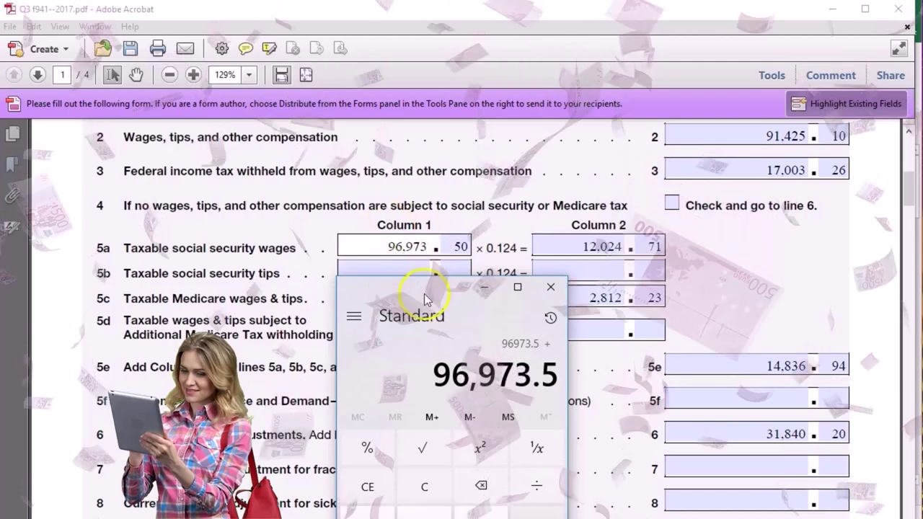
click(361, 221)
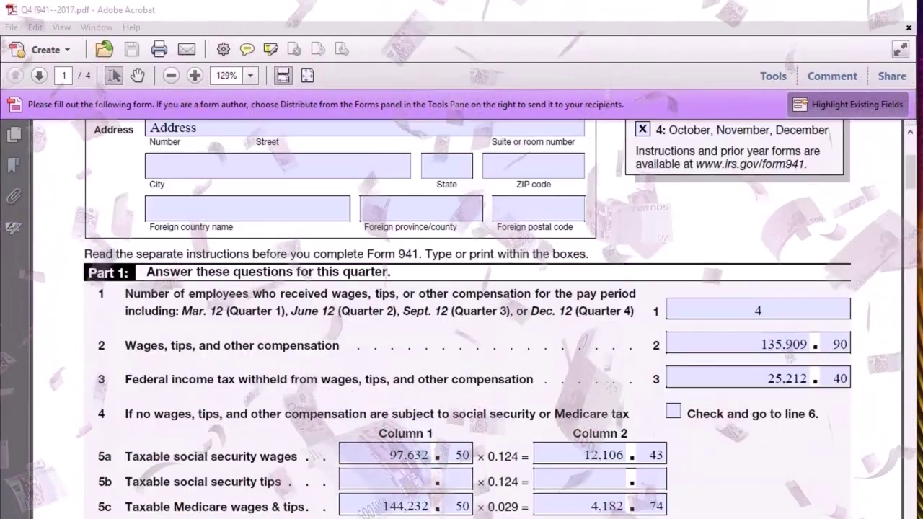
scroll(700, 447, up, 6)
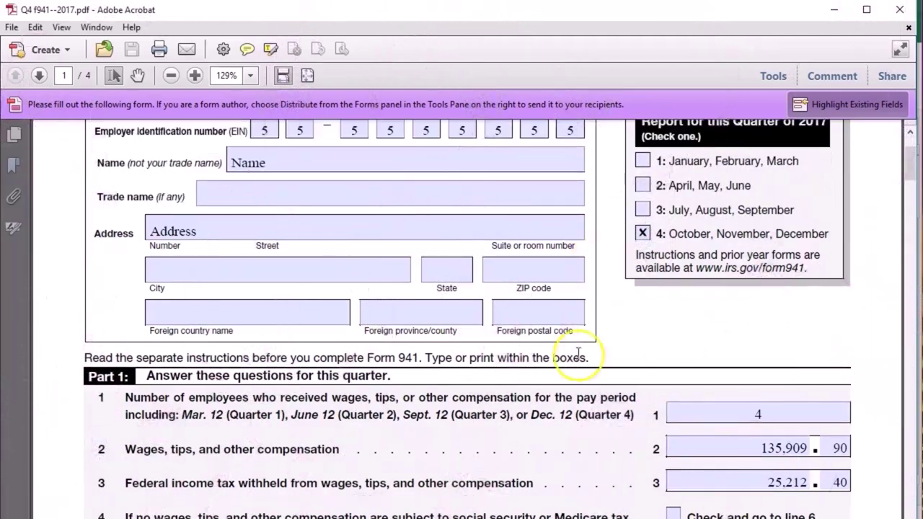
scroll(567, 469, down, 11)
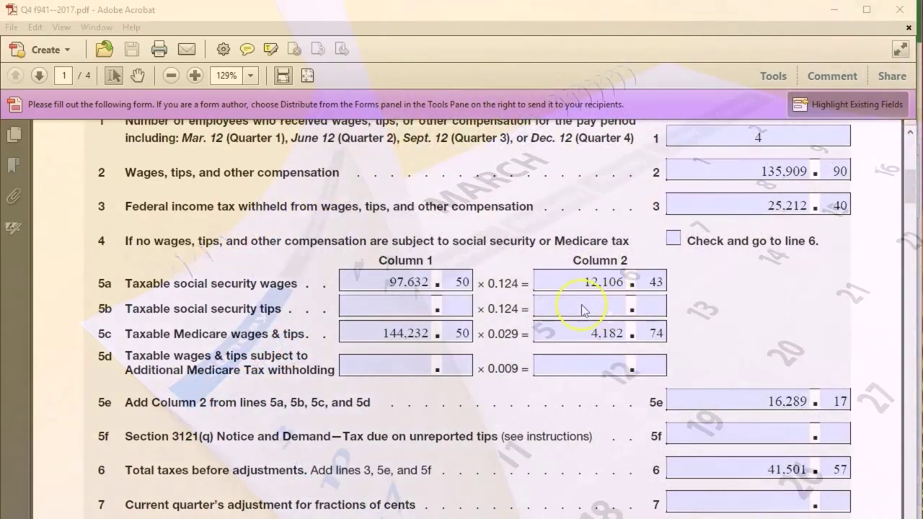
drag(581, 315, 573, 315)
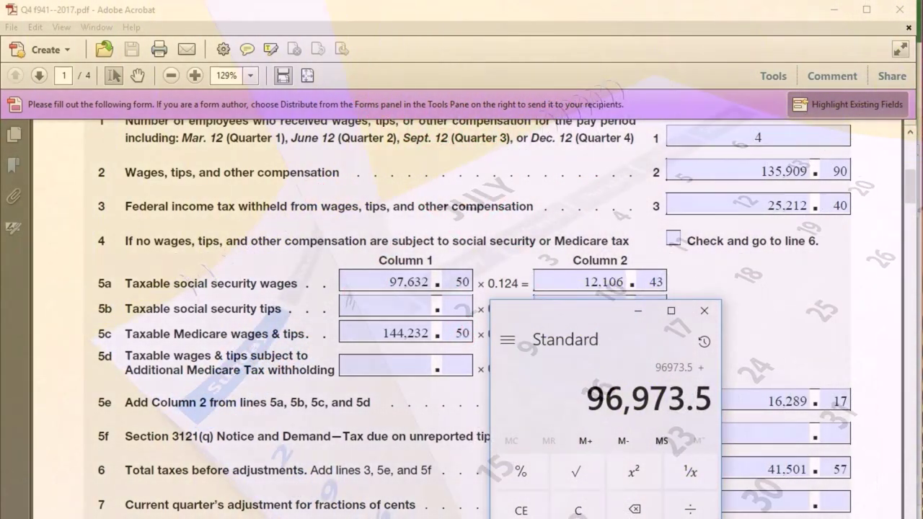
text(97,632)
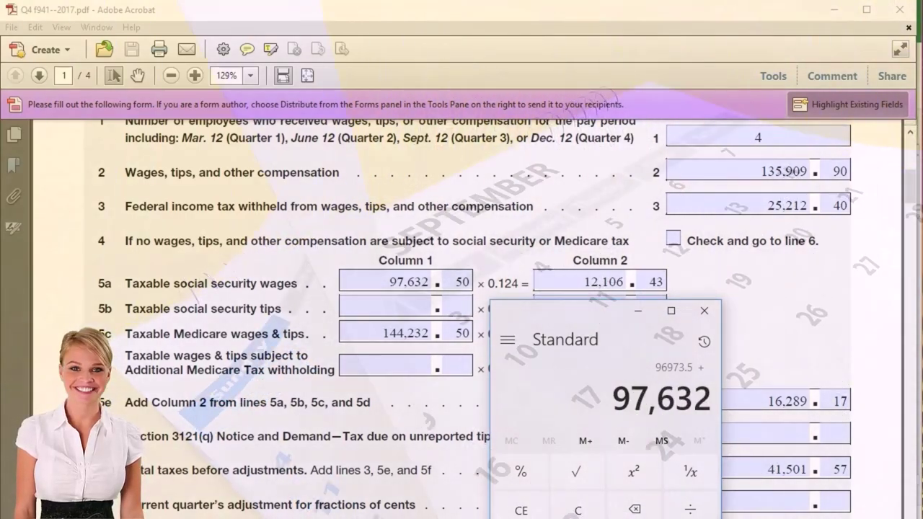
text(.5)
key(Return)
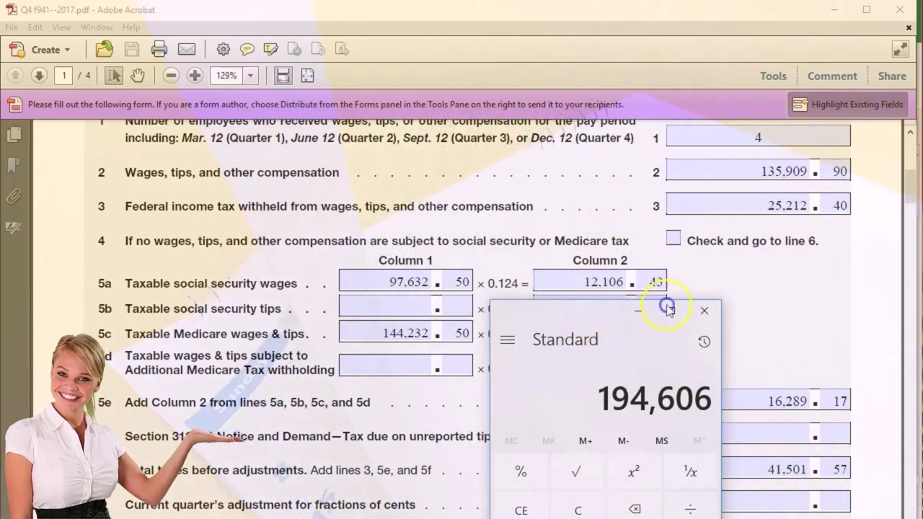
click(638, 310)
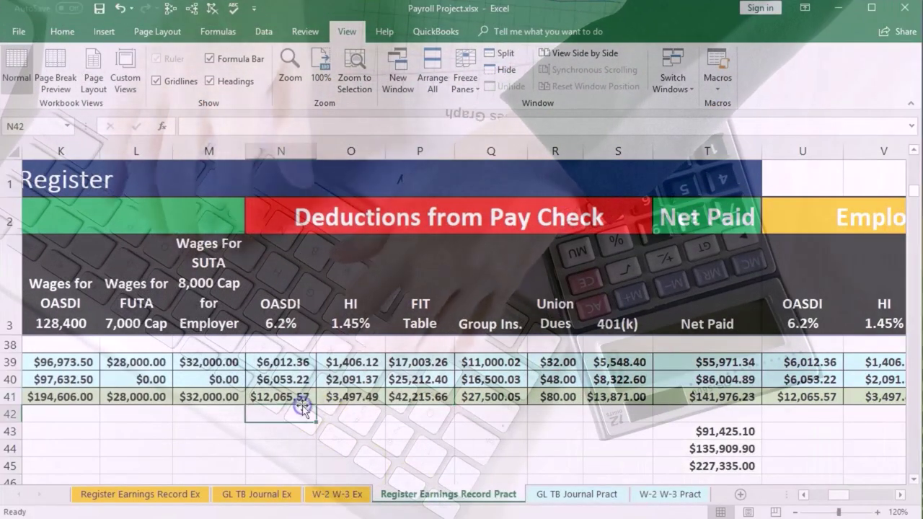
Step: In the Excel payroll register, check the yearly Wages for OASDI total and its formula in K41
key(Left)
key(Left)
key(Left)
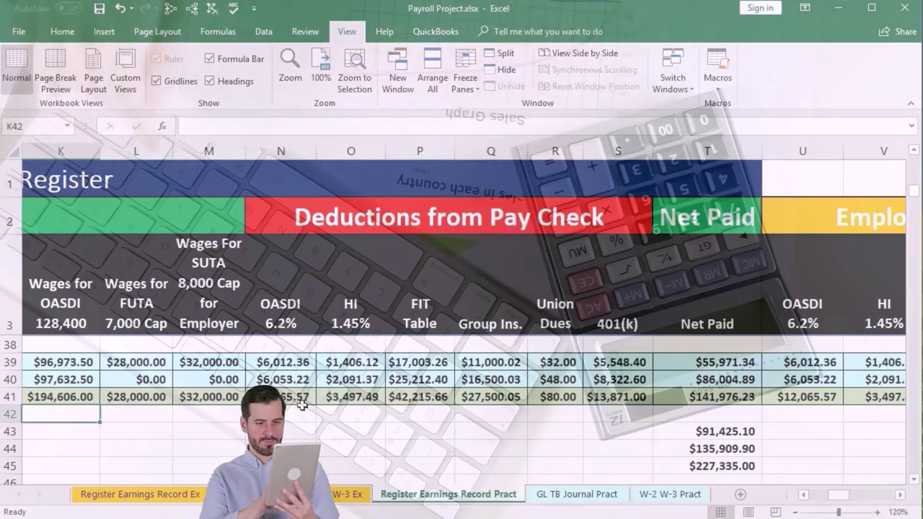
key(Up)
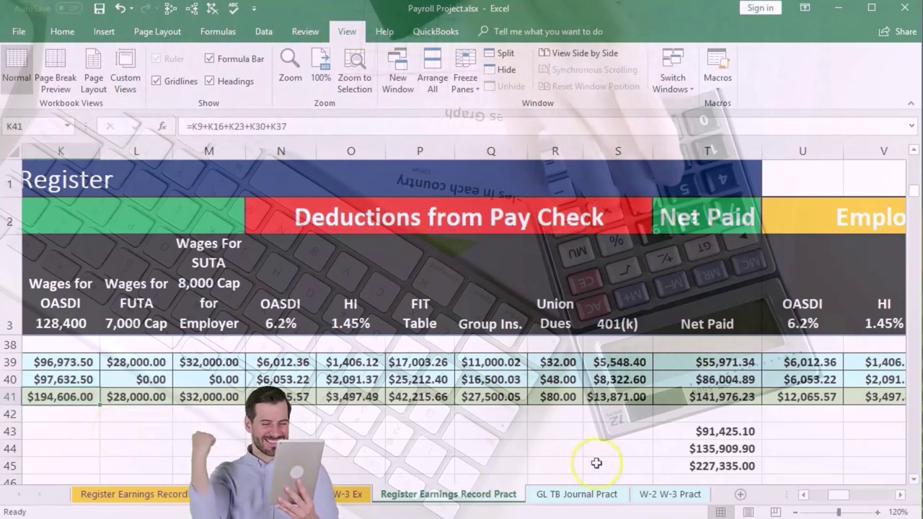
Step: Check social security wages in C6 of the W-3 on the W-2 W-3 Pract sheet, and return to the Register Earnings Record Pract sheet
click(670, 497)
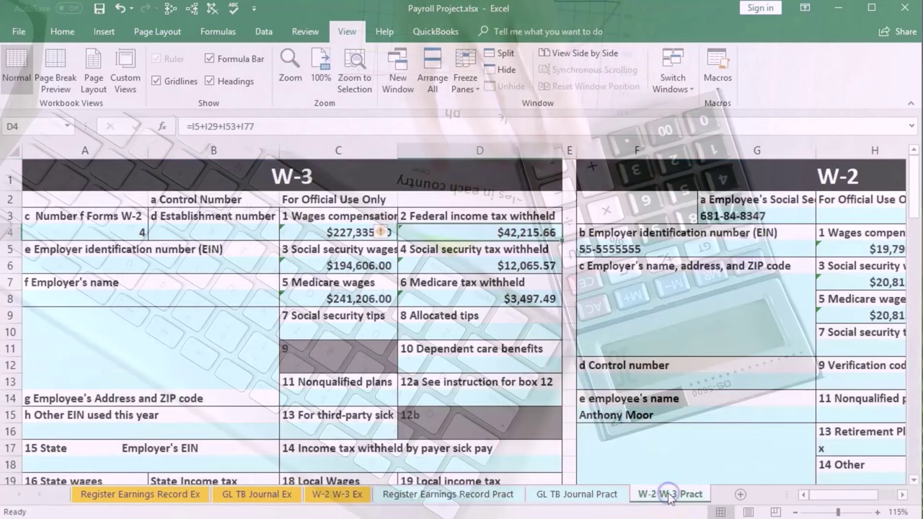
click(368, 268)
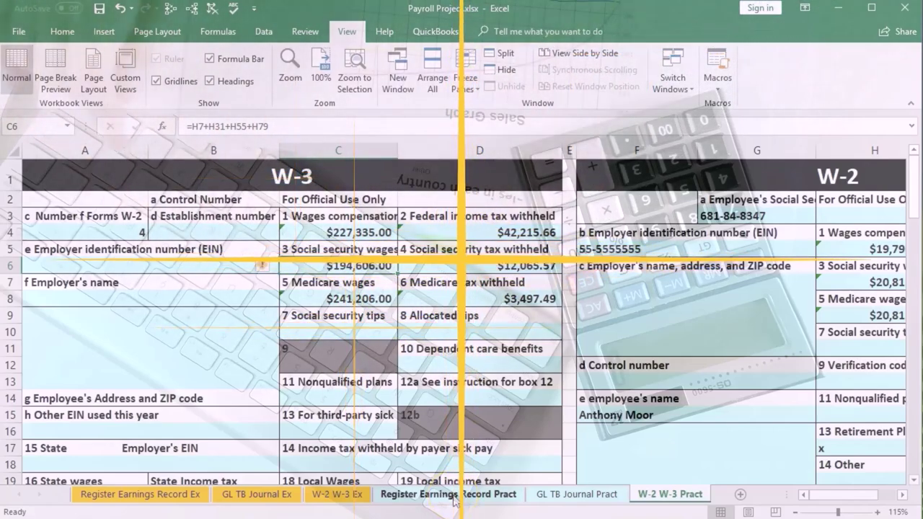
click(454, 495)
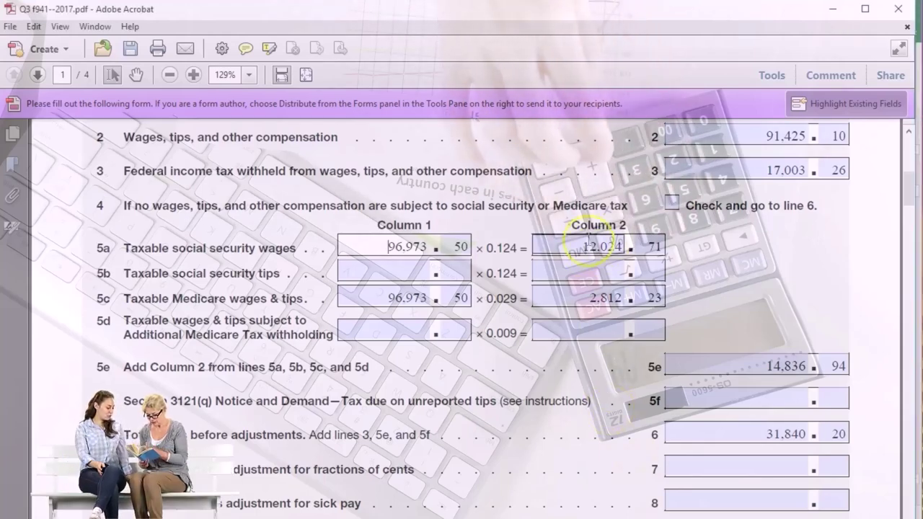
Step: Examine the Q3 Form 941 in Acrobat, checking the reported quarter and the line 5a social security tax in column 2
scroll(579, 246, up, 10)
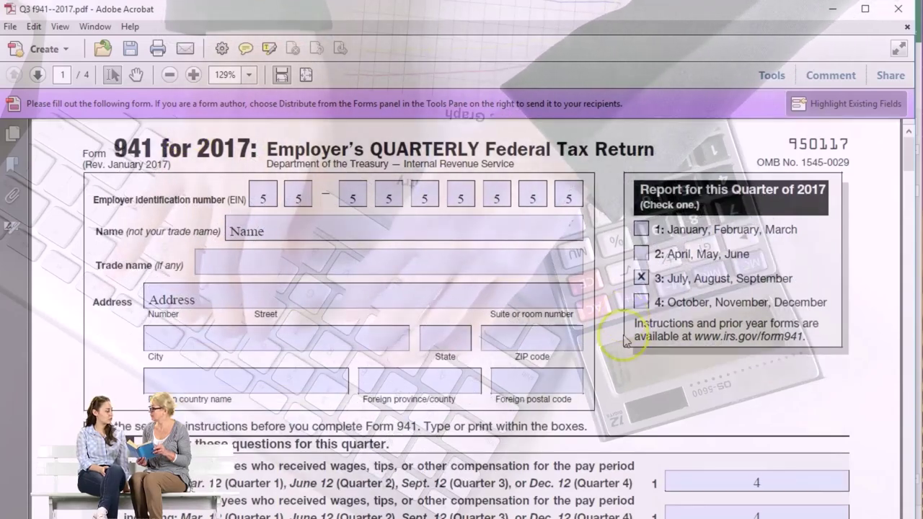
scroll(618, 321, down, 10)
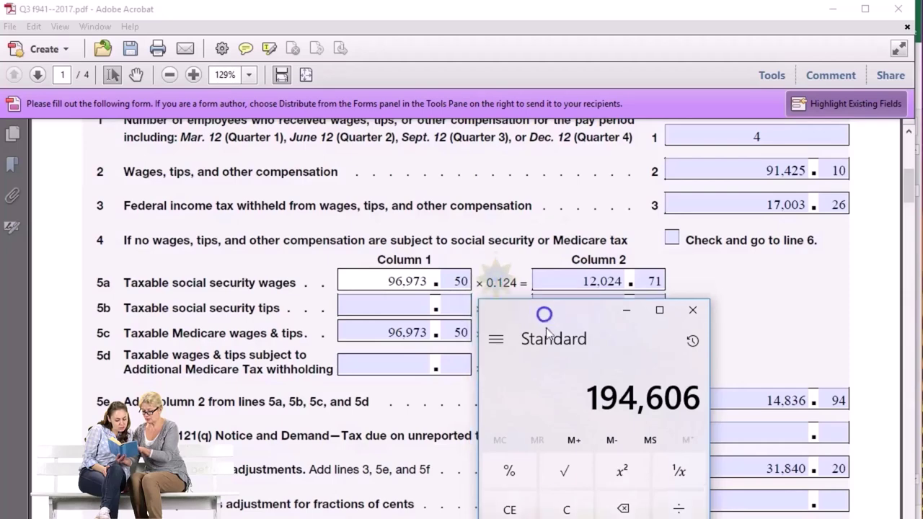
click(566, 510)
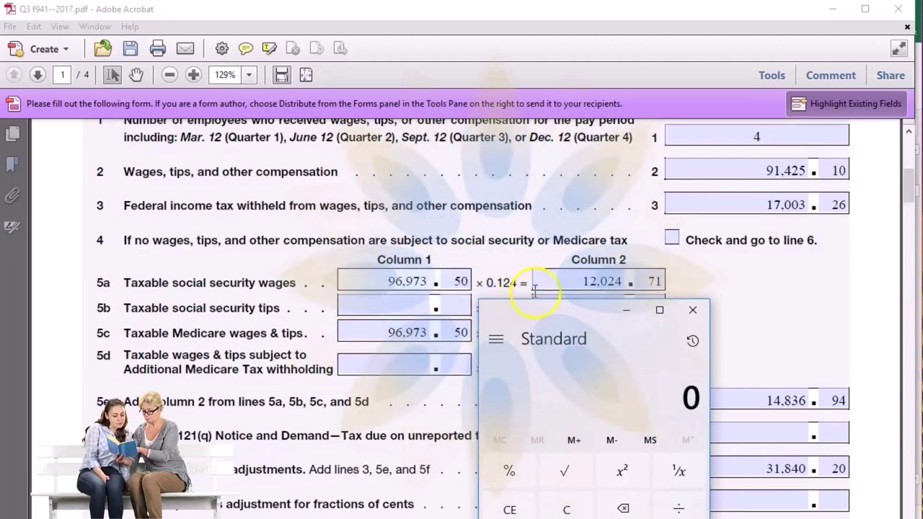
text(12)
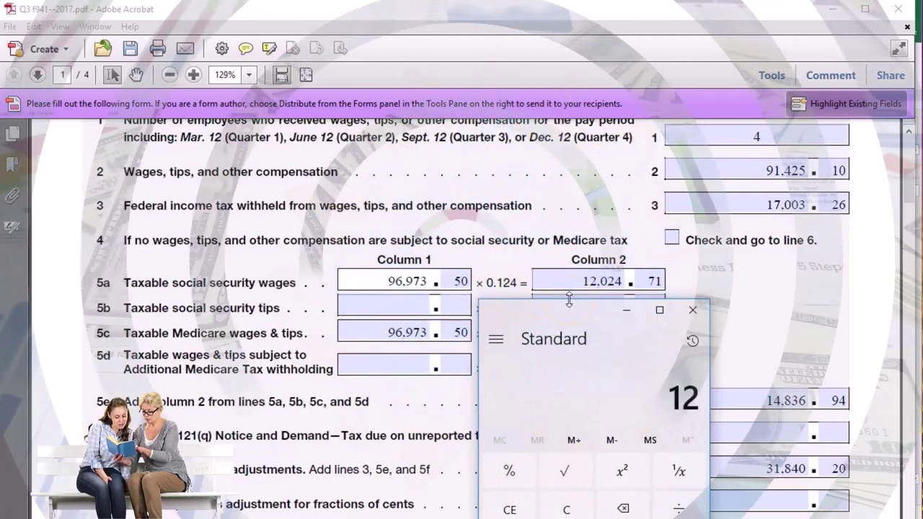
text(024.71 )
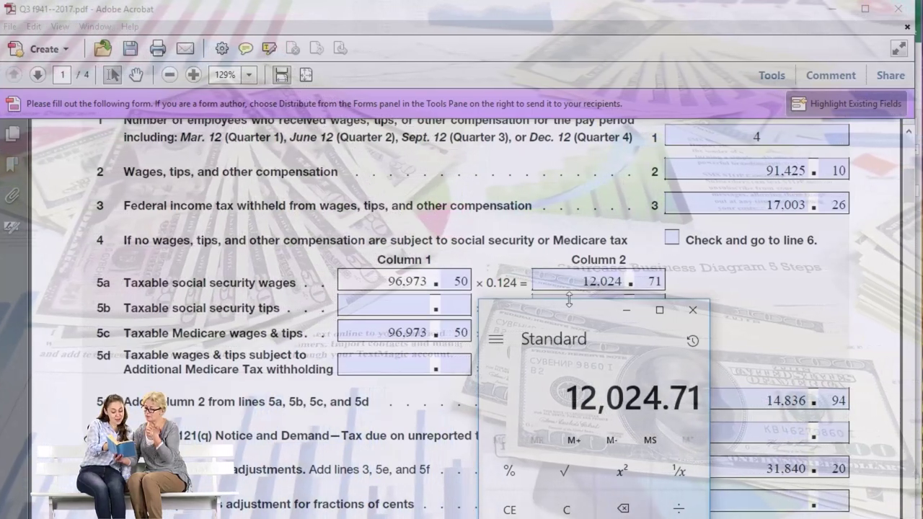
text(+)
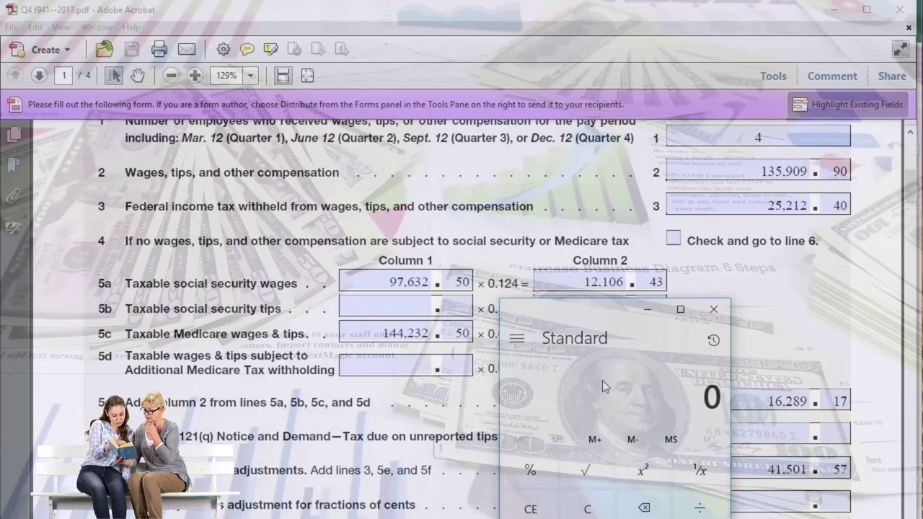
Step: Use Calculator to add the line 5a social security taxes from the Q4 and Q3 Forms 941, 12,106.43 and 12,024.71, and minimize it
text(12,10)
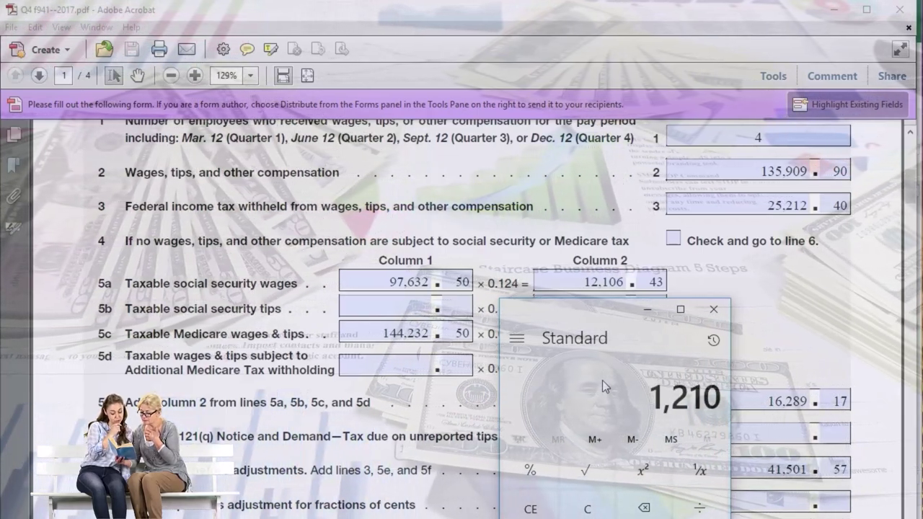
text(6.43)
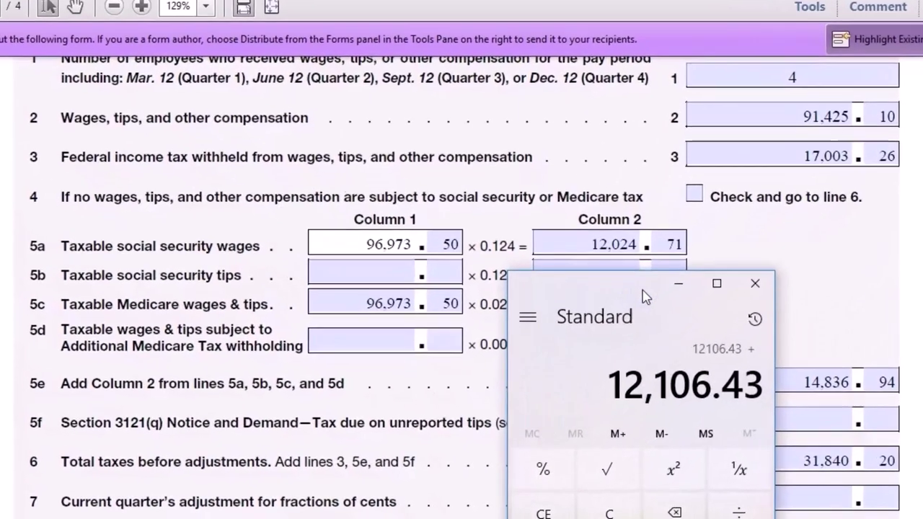
text(12,024.7)
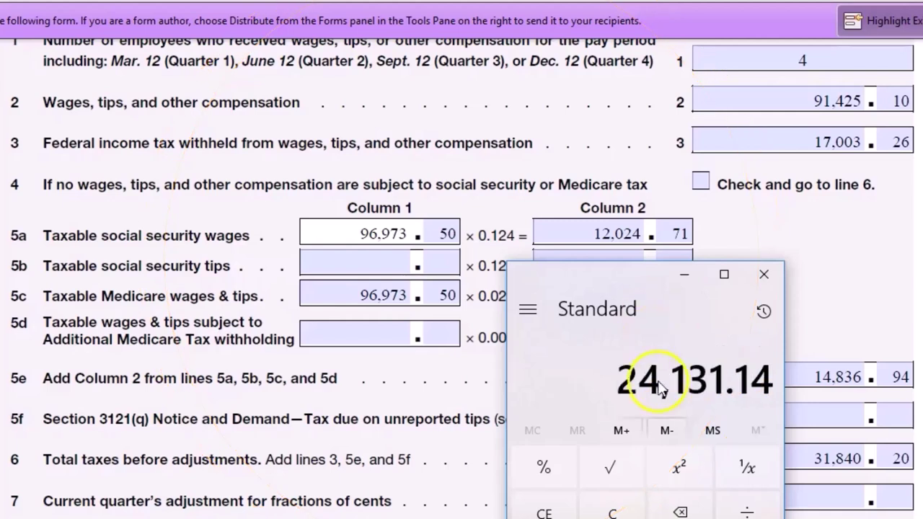
click(685, 274)
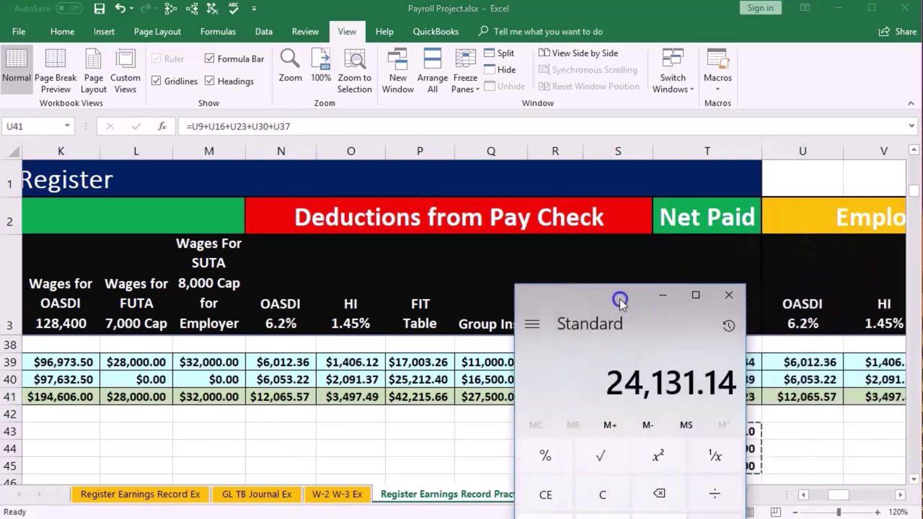
Step: Divide the combined social security tax by 2 in Calculator beside the Excel register and compare the result with the yearly OASDI total in N41
drag(591, 185, 396, 283)
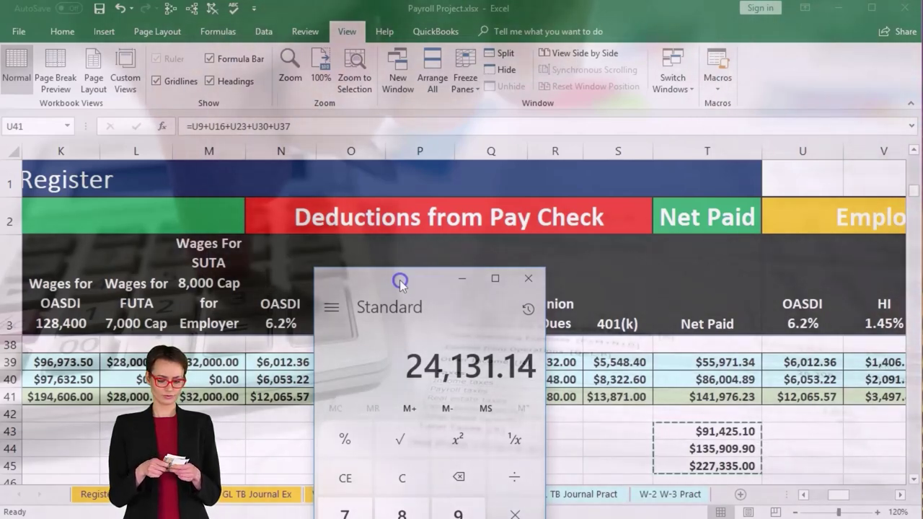
click(510, 477)
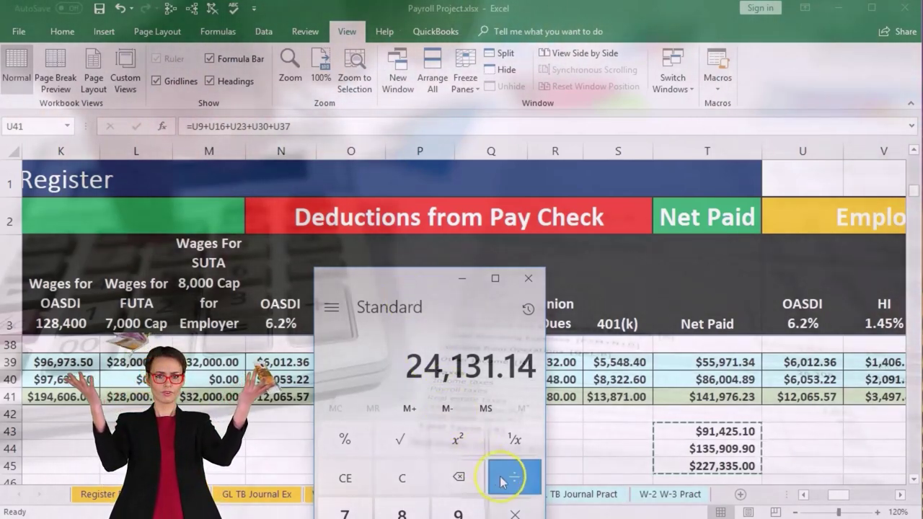
key(2)
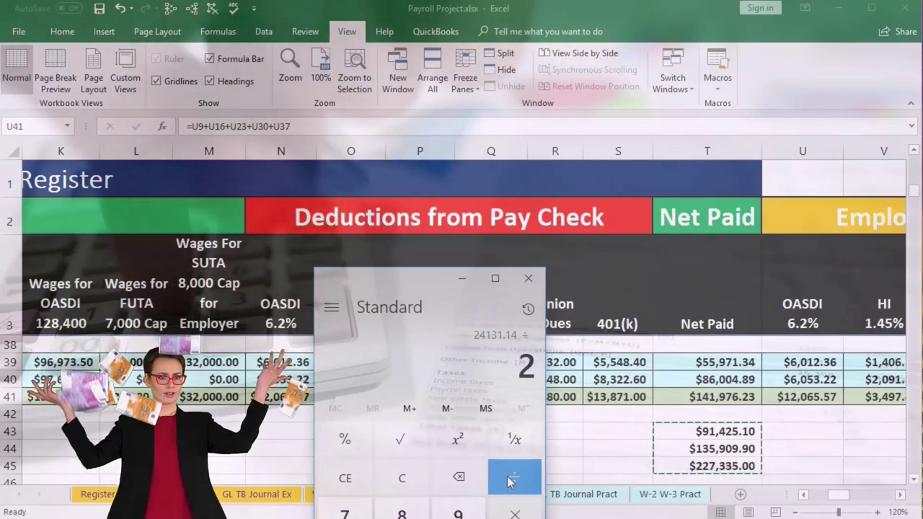
key(Return)
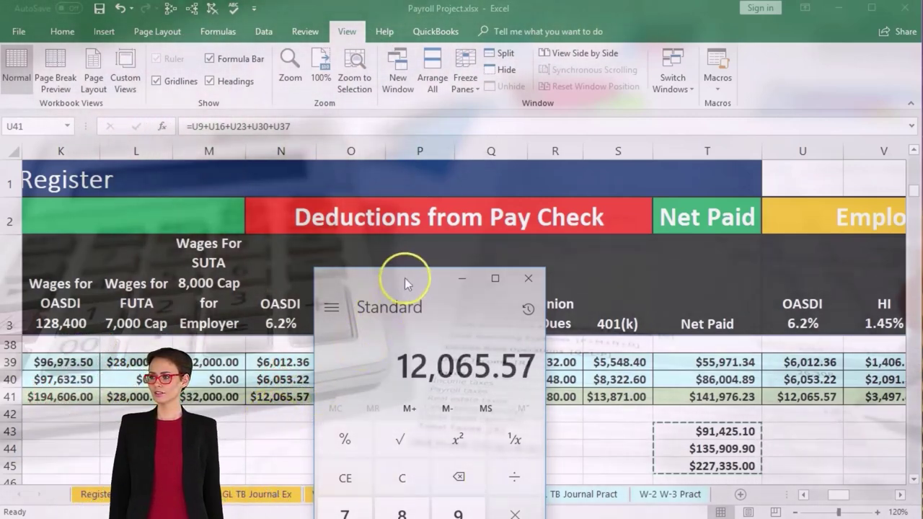
drag(406, 284, 922, 252)
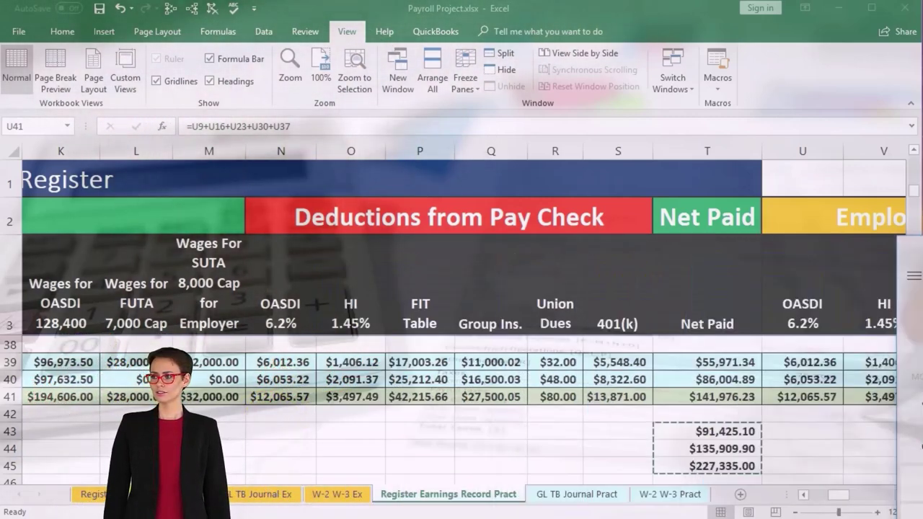
Step: Compare the Calculator result with social security tax withheld on the W-2 W-3 Pract sheet's W-3, and return to the payroll register
click(672, 496)
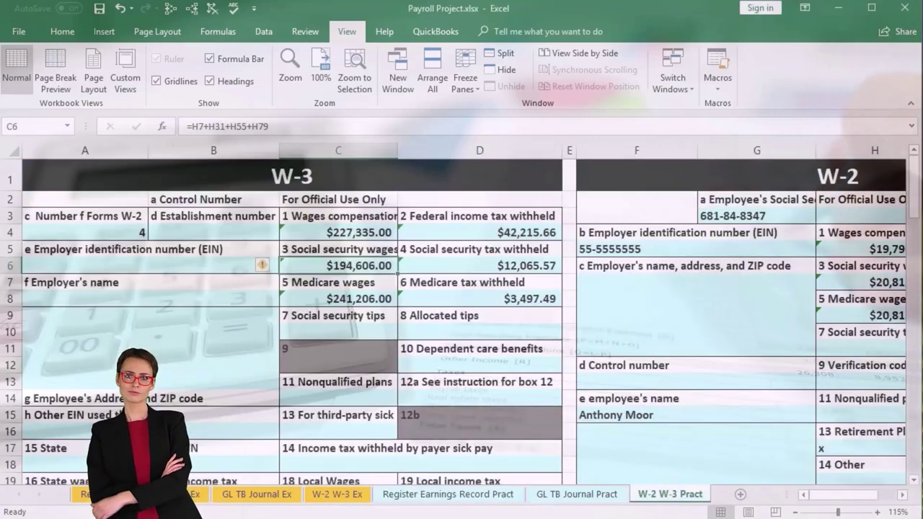
drag(917, 288, 550, 289)
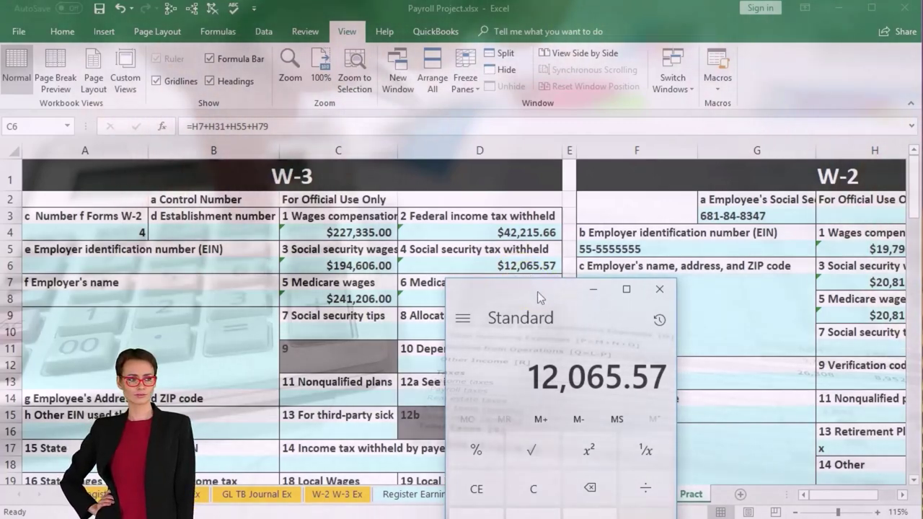
drag(537, 291, 922, 268)
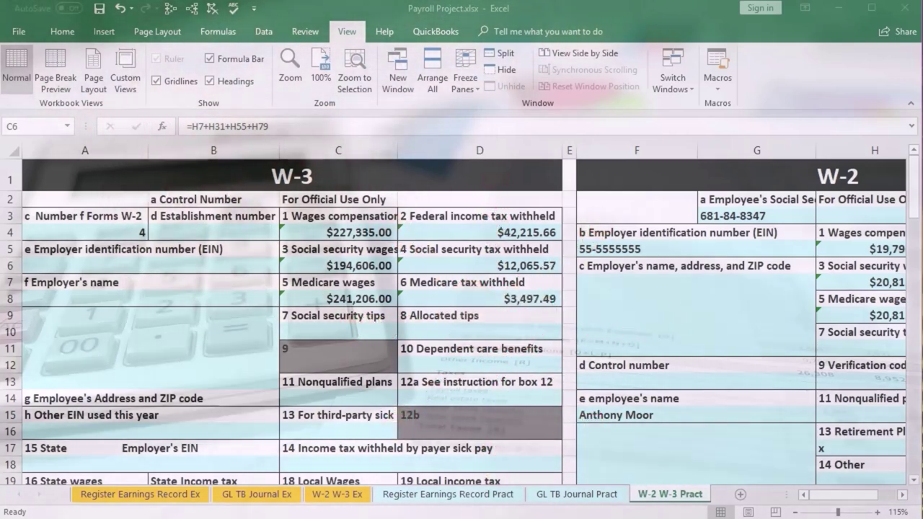
click(457, 495)
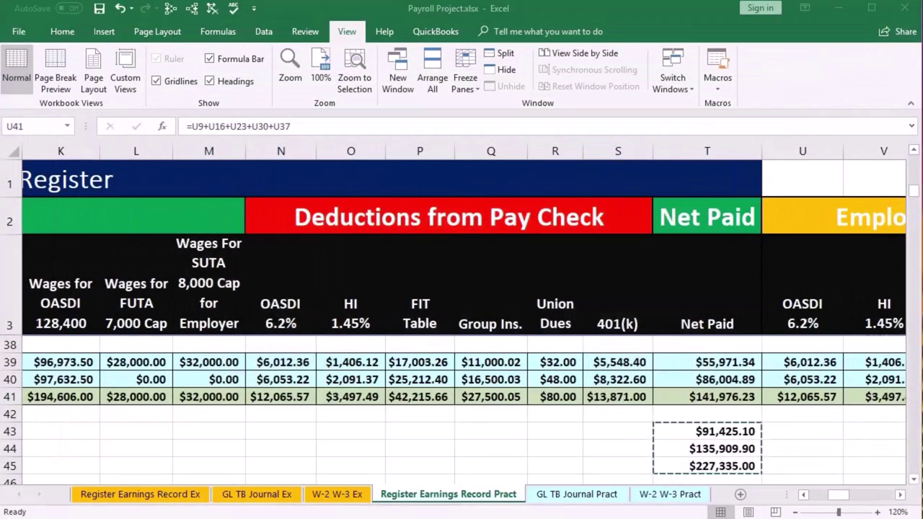
Step: Switch to the Q3 Form 941 in Acrobat and check its reported quarter and line 5c taxable Medicare wages and tips
key(alt+Tab)
scroll(515, 387, up, 8)
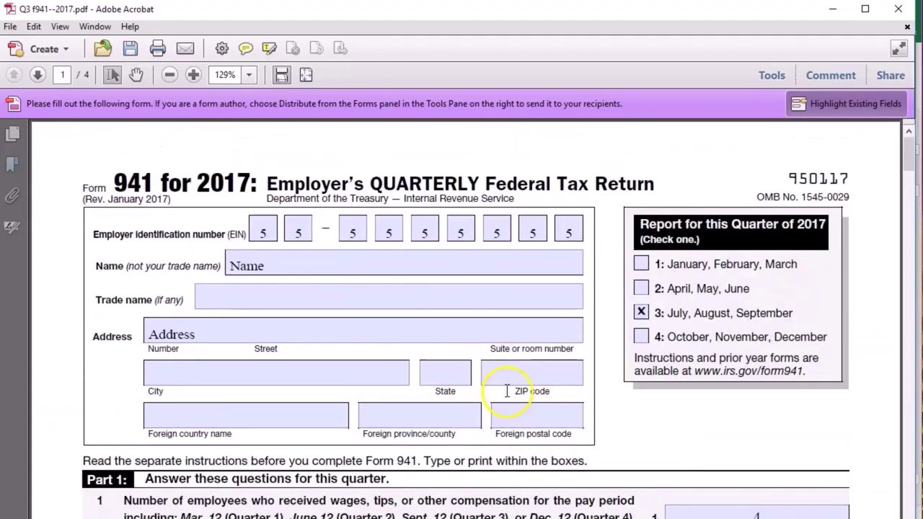
scroll(624, 331, down, 8)
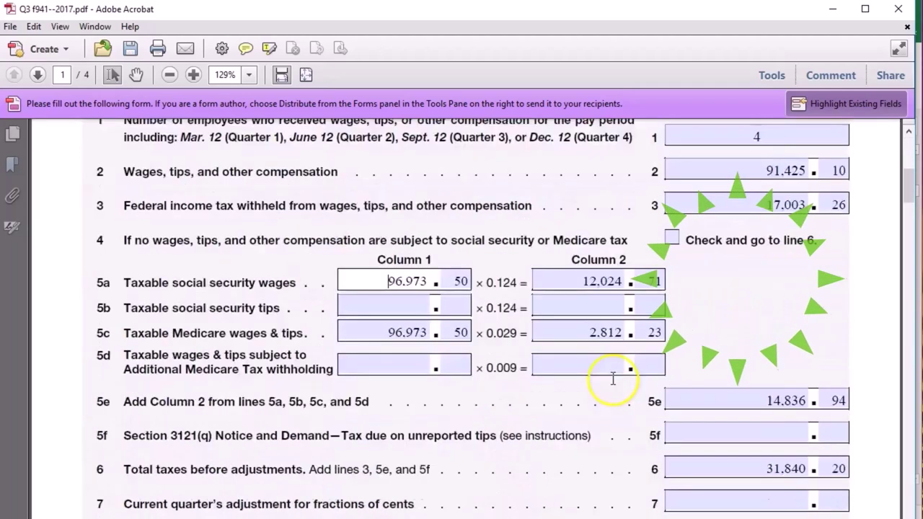
scroll(401, 272, down, 1)
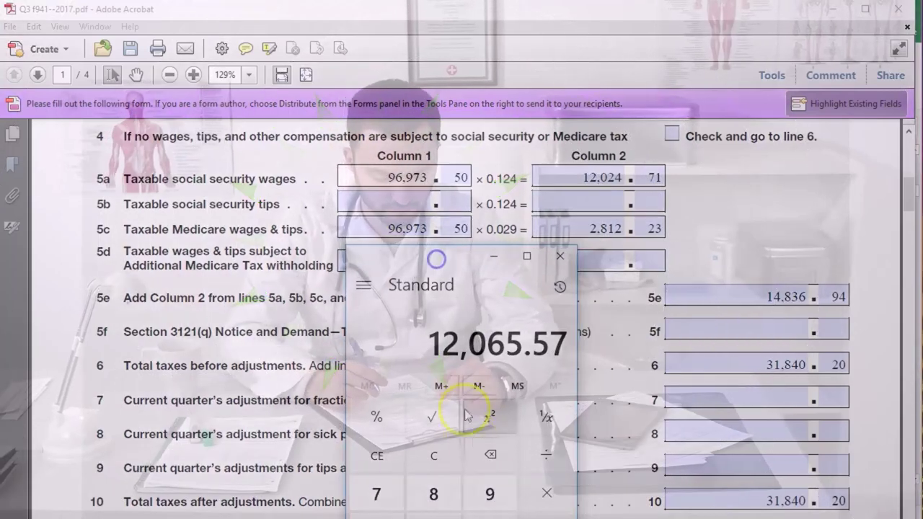
Step: Use Calculator to add the line 5c Medicare wages from the Q3 and Q4 Forms 941, 96,973.5 and 144,232.50
click(437, 453)
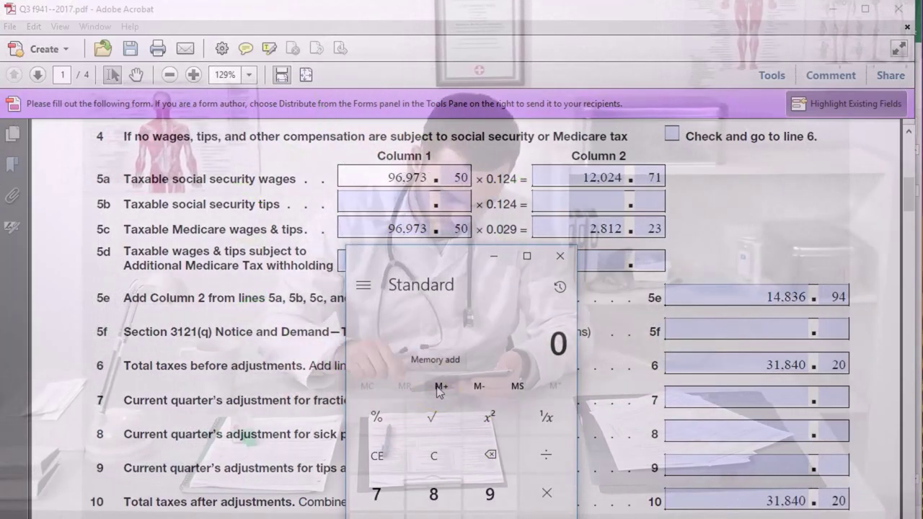
text(96973.5 +)
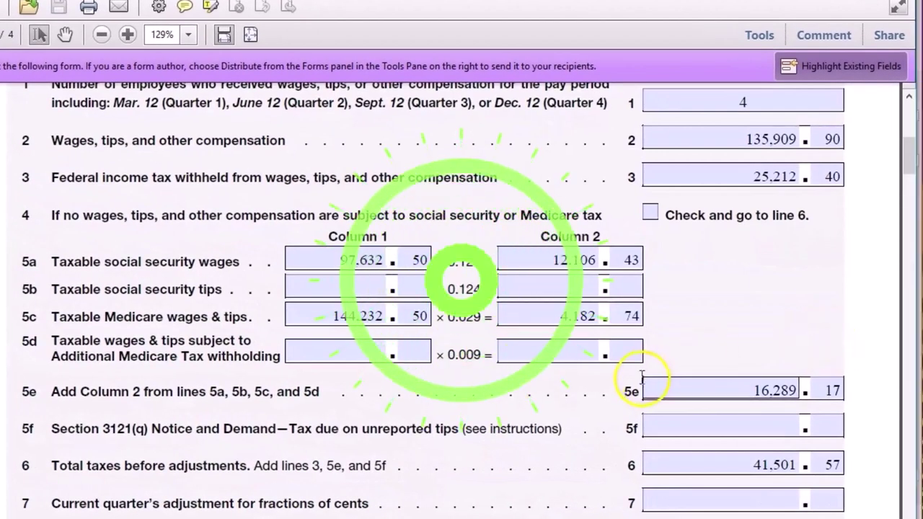
scroll(437, 323, down, 2)
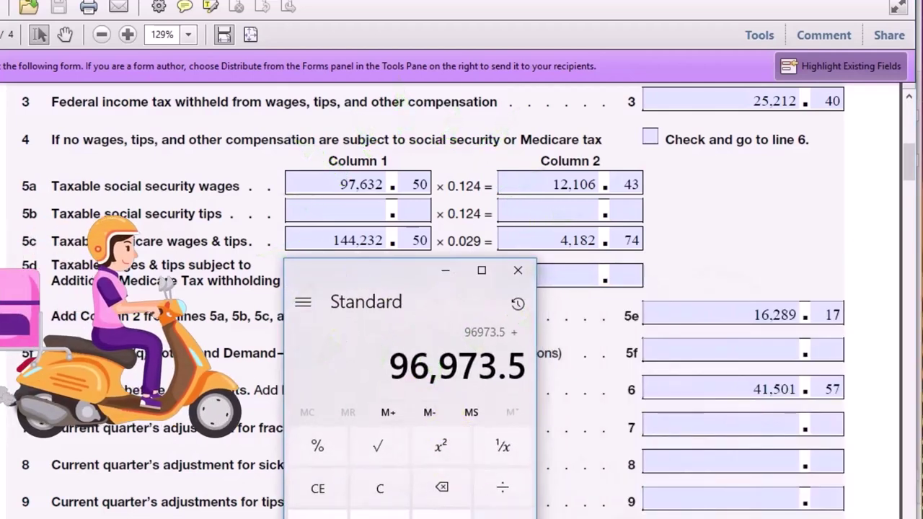
text(144232.50+)
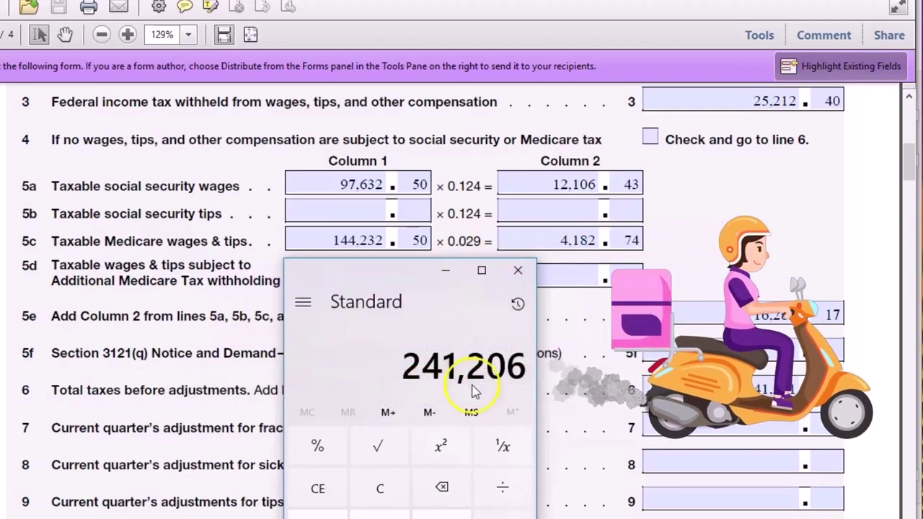
drag(412, 279, 922, 216)
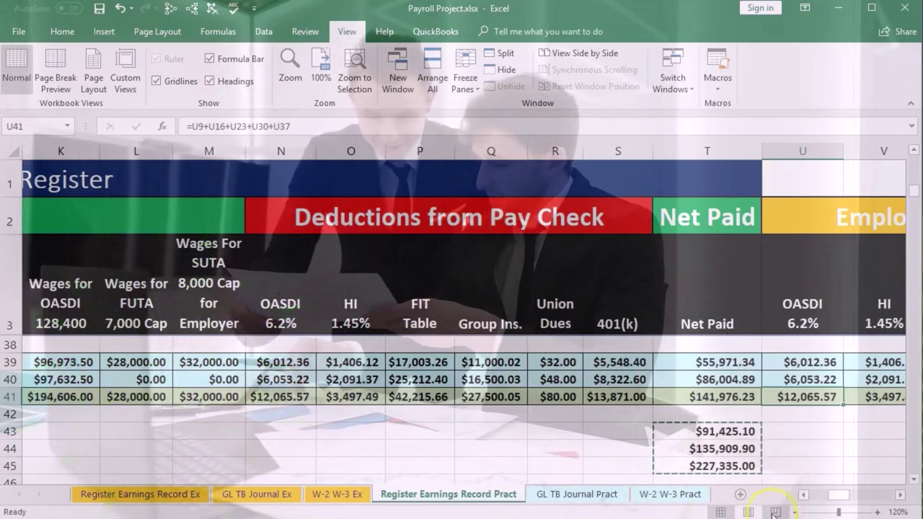
Step: In the Excel payroll register, compare the Calculator sum with the yearly Total Earnings figure in J41
click(802, 494)
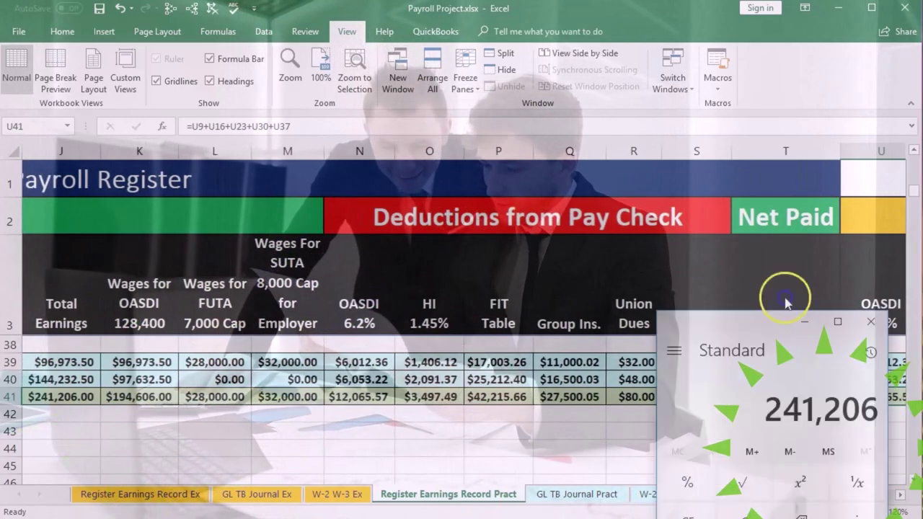
drag(66, 303, 67, 416)
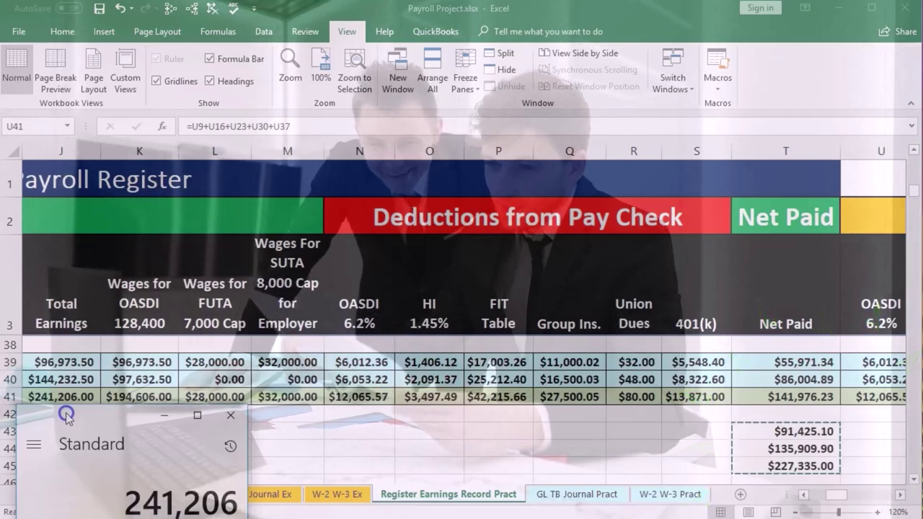
drag(143, 418, 922, 292)
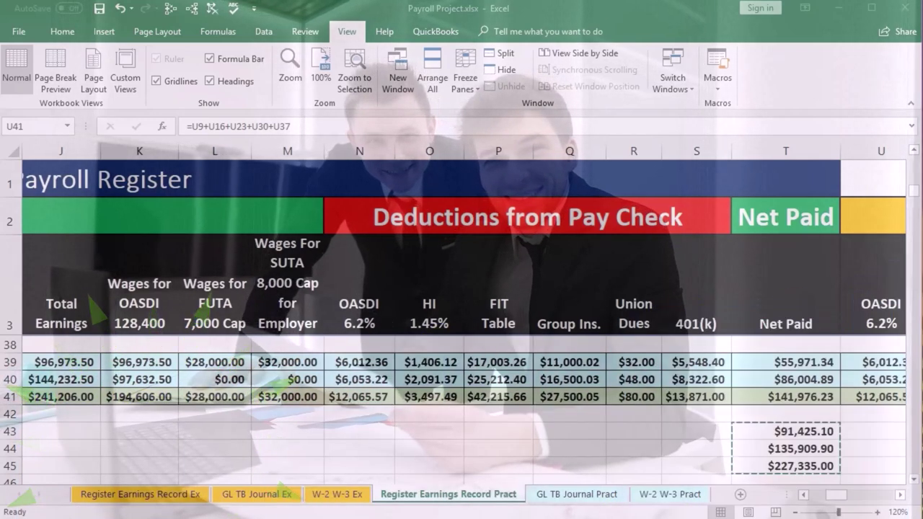
Step: Compare the Calculator sum with Medicare wages on the W-2 W-3 Pract sheet's W-3, and minimize Calculator
click(657, 495)
drag(922, 329, 372, 328)
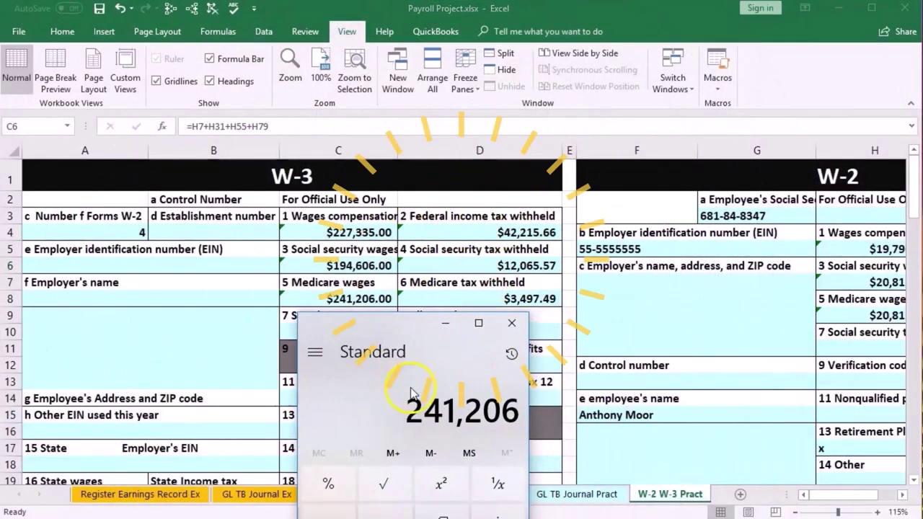
click(388, 327)
click(445, 322)
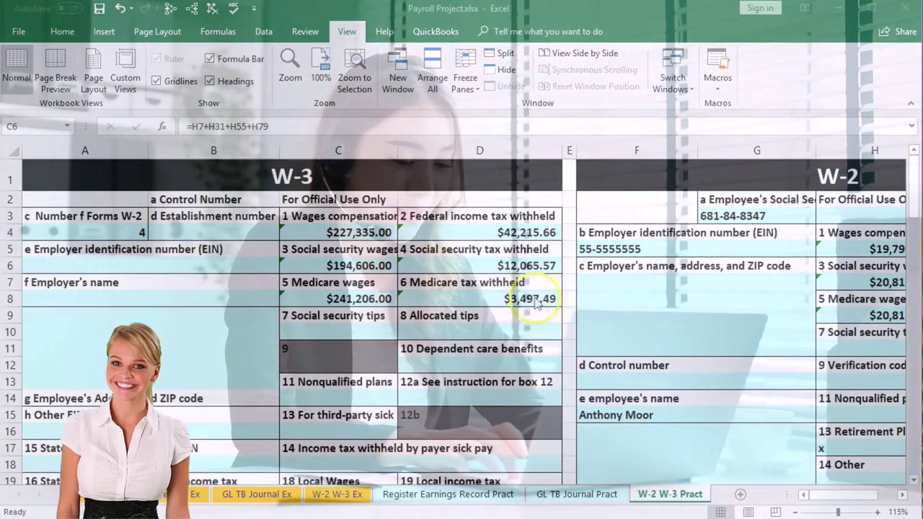
Step: Return to the register sheet and examine the Q3 Form 941 in Acrobat, checking the reported quarter and the line 5c Medicare tax
click(480, 494)
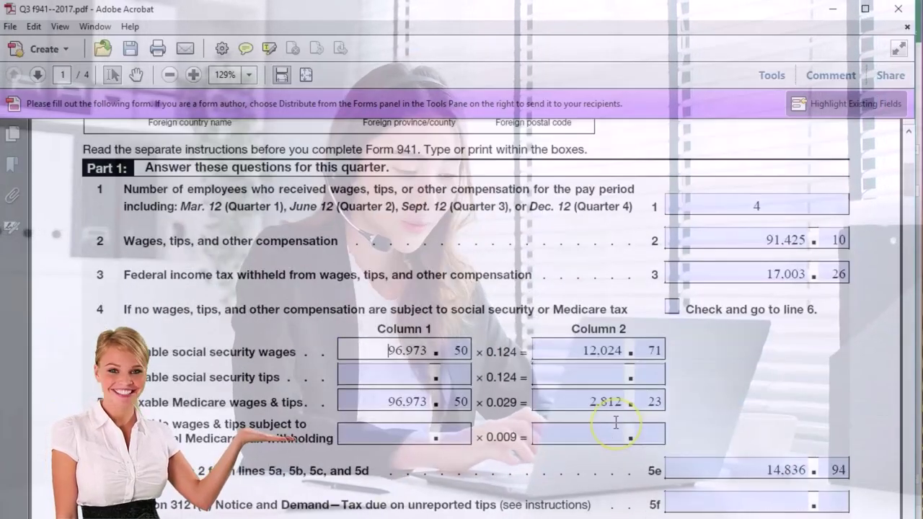
scroll(617, 423, up, 5)
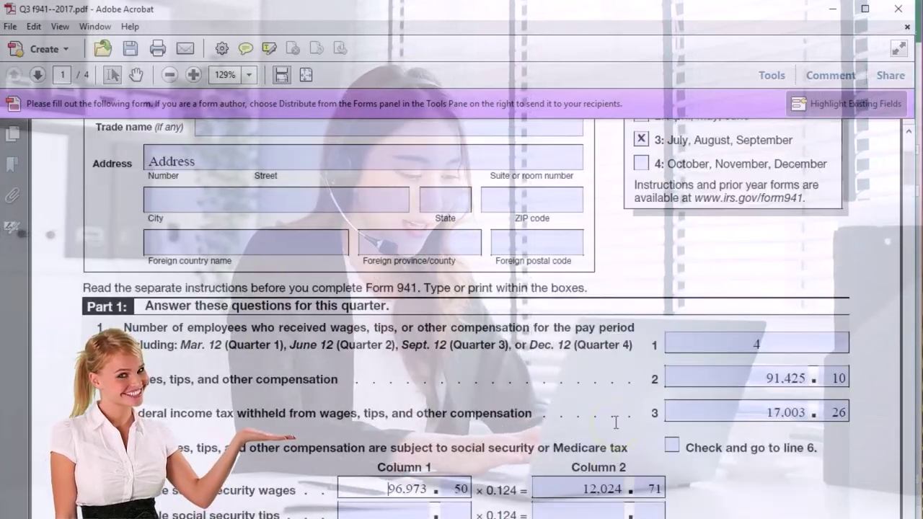
scroll(643, 346, down, 5)
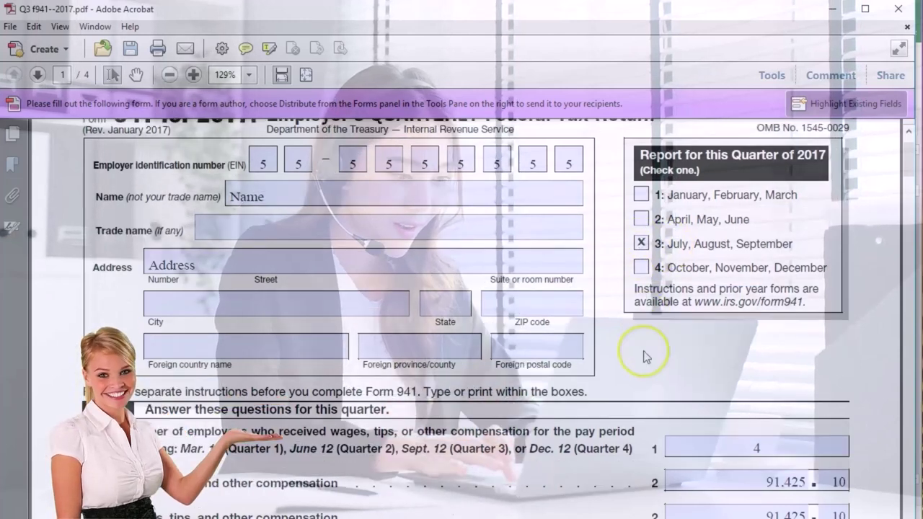
scroll(631, 430, down, 1)
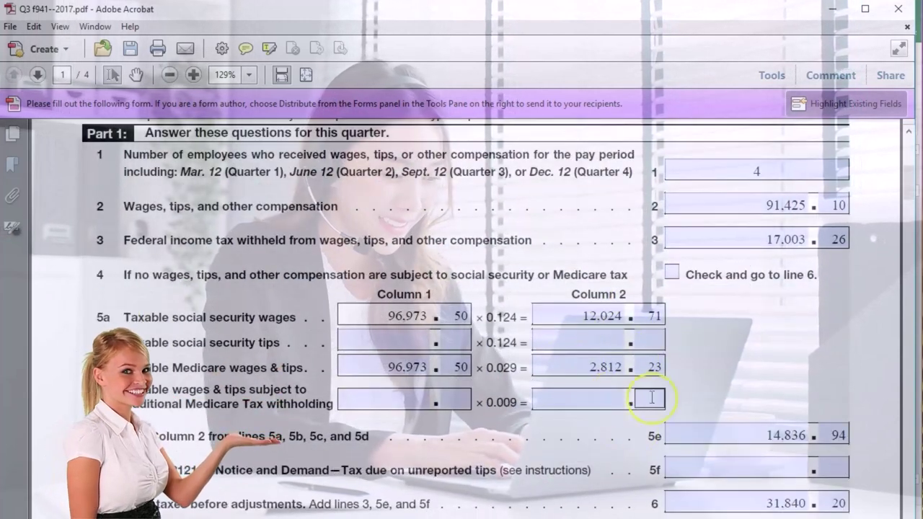